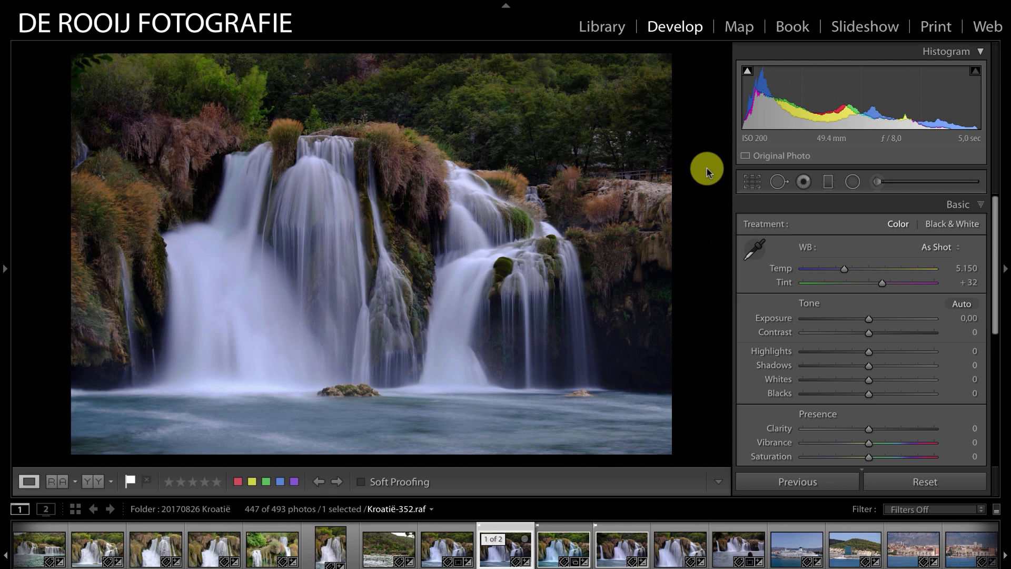
Compare the raw waterfall photo with its finished edit, and inspect the raw file's foliage and trees up close
click(548, 559)
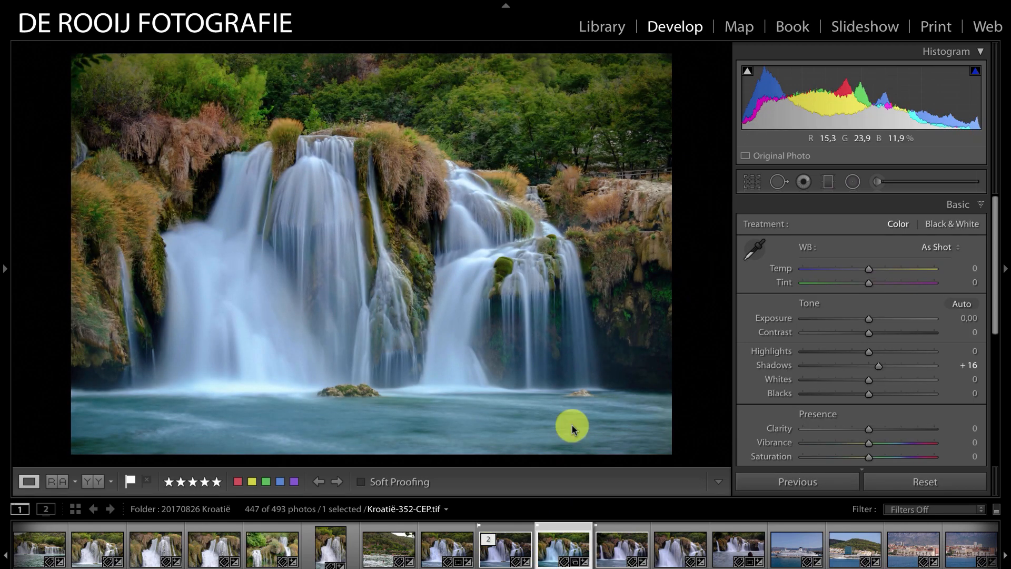
click(493, 560)
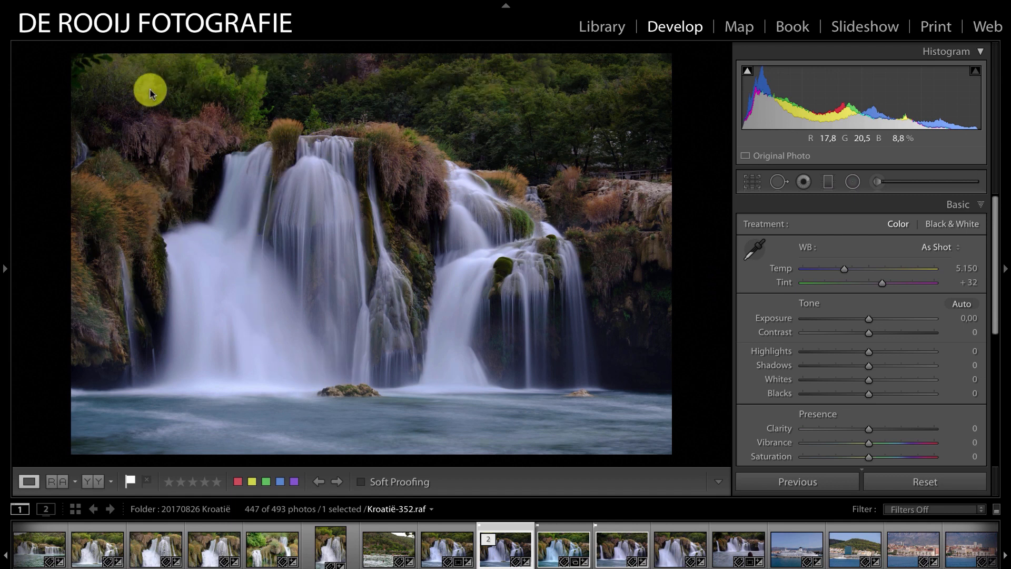
click(128, 210)
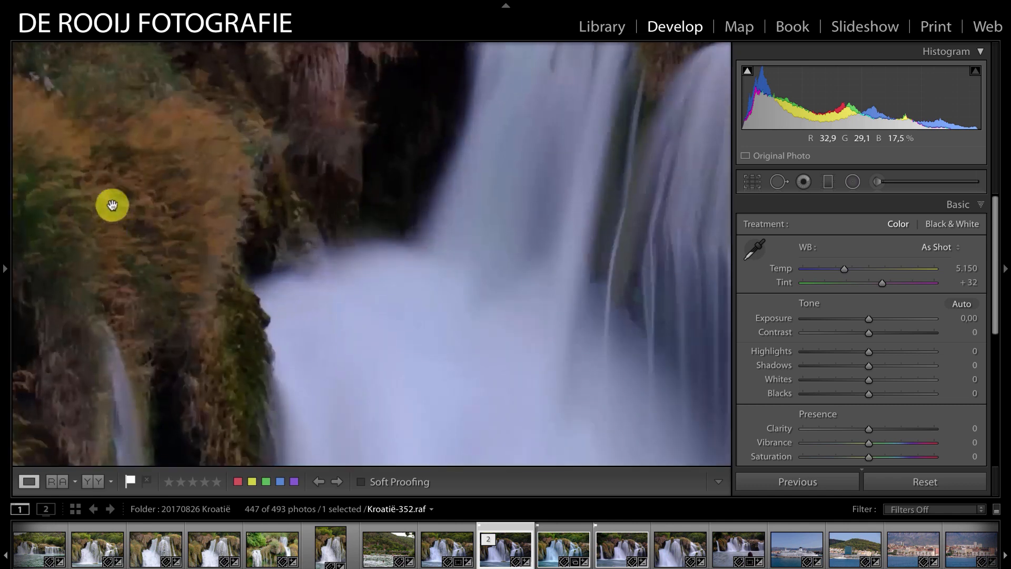
drag(115, 189, 202, 212)
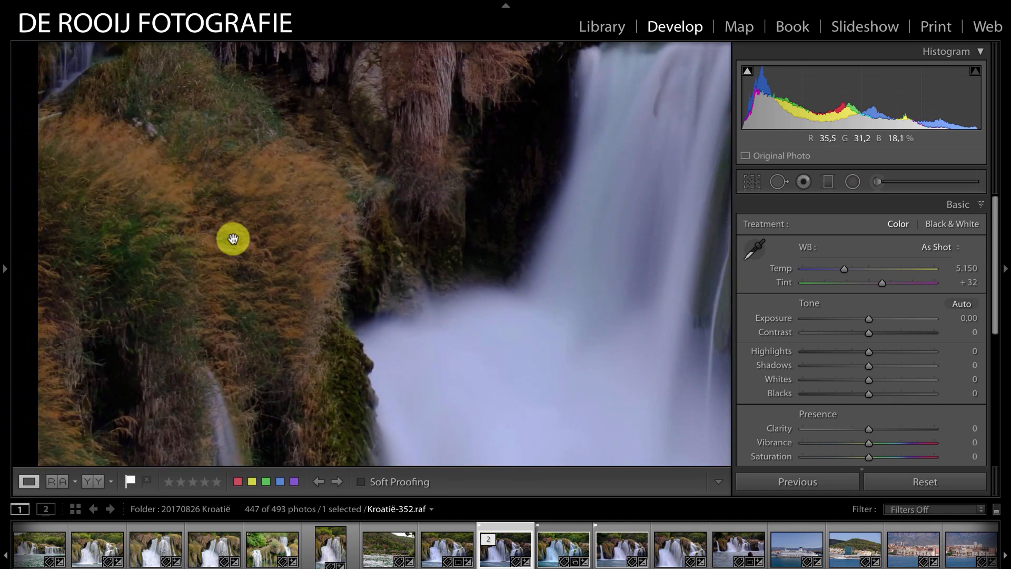
drag(283, 235, 196, 377)
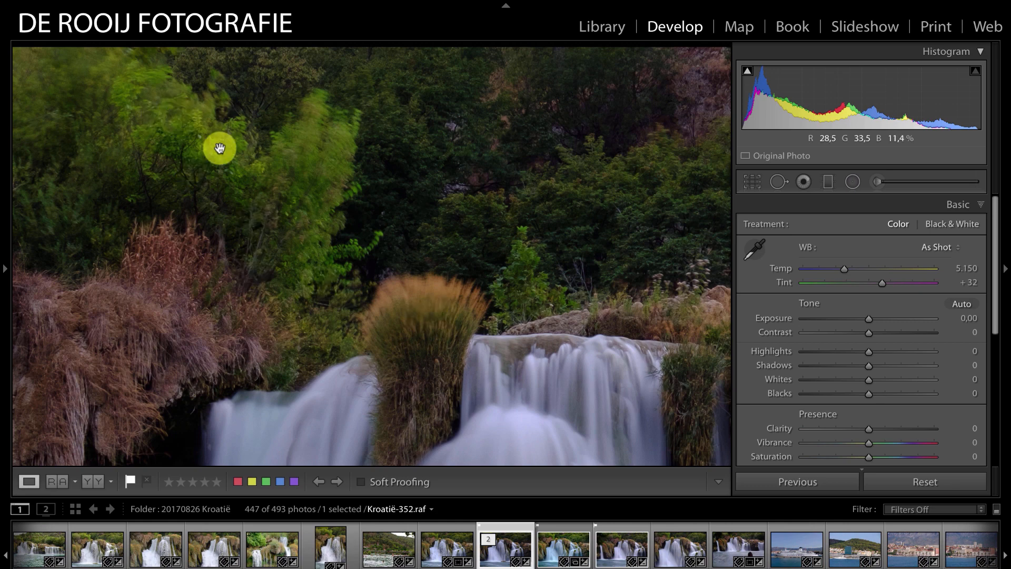
click(286, 332)
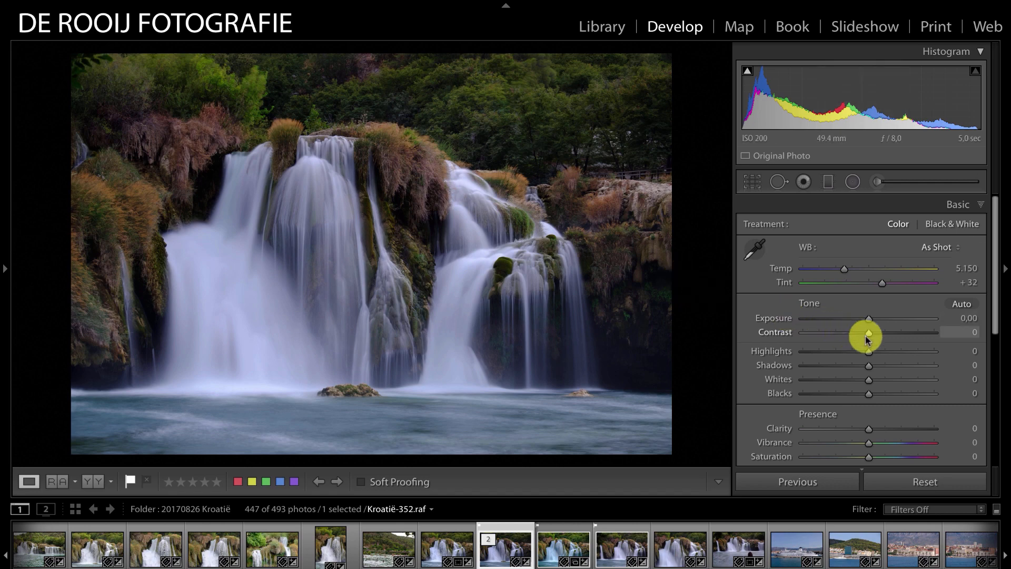
Raise the raw photo's exposure to +0.65 and recover the bright water by lowering the highlights to −29
drag(868, 318, 876, 317)
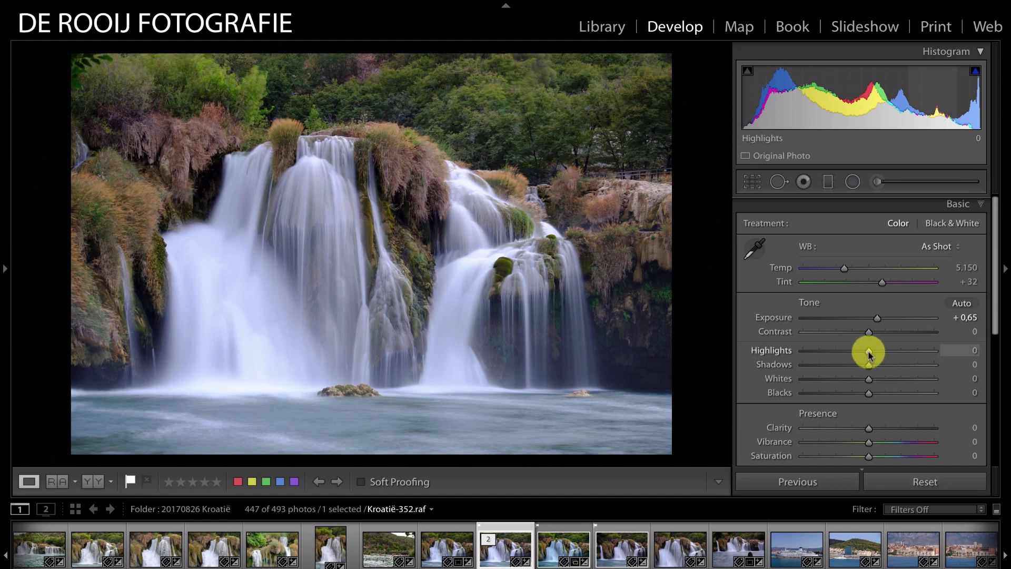
drag(869, 356, 838, 352)
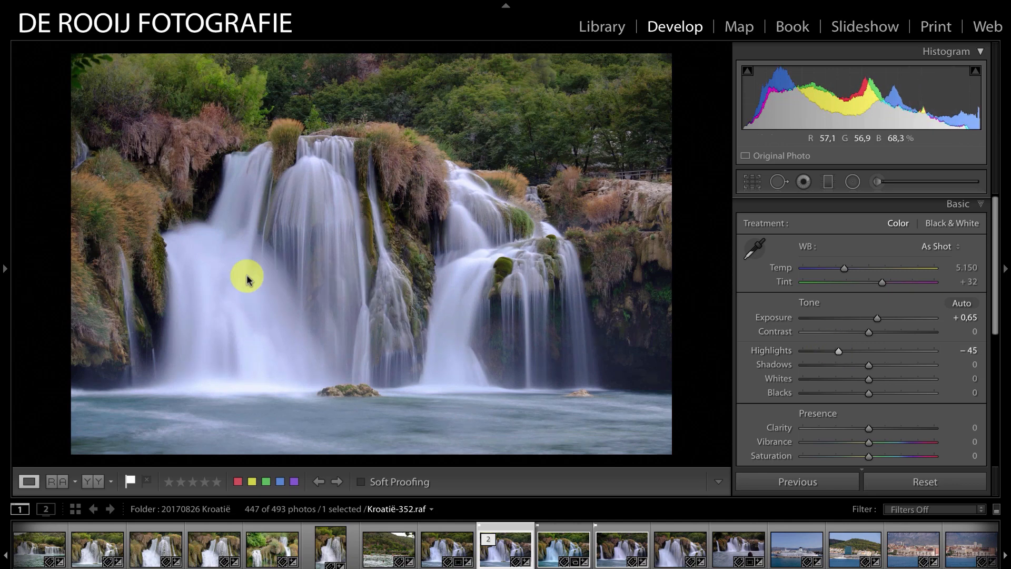
click(237, 281)
drag(239, 285, 268, 223)
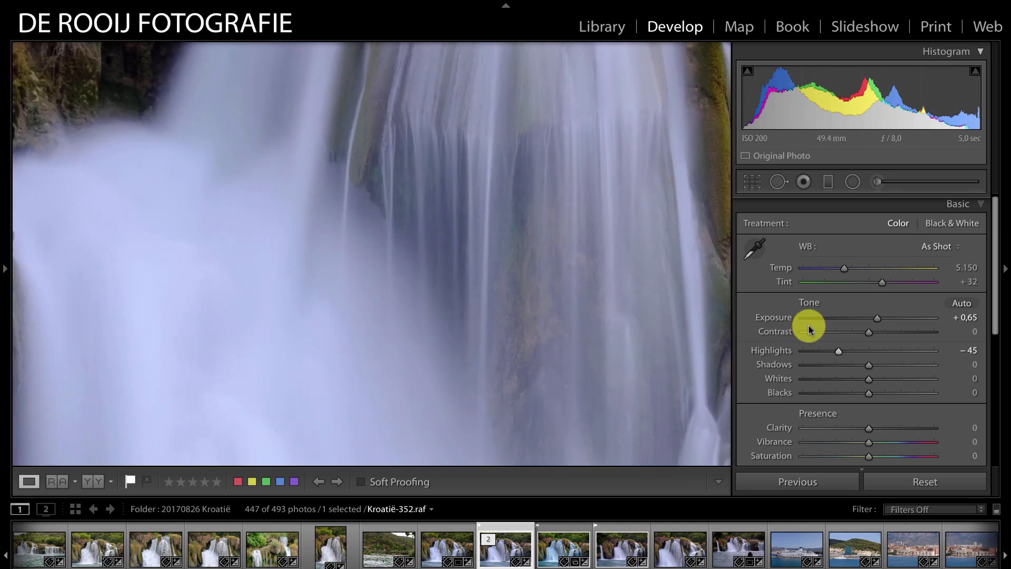
mouse_move(838, 350)
mouse_down()
mouse_move(867, 354)
mouse_move(797, 352)
mouse_move(846, 352)
mouse_up()
click(524, 295)
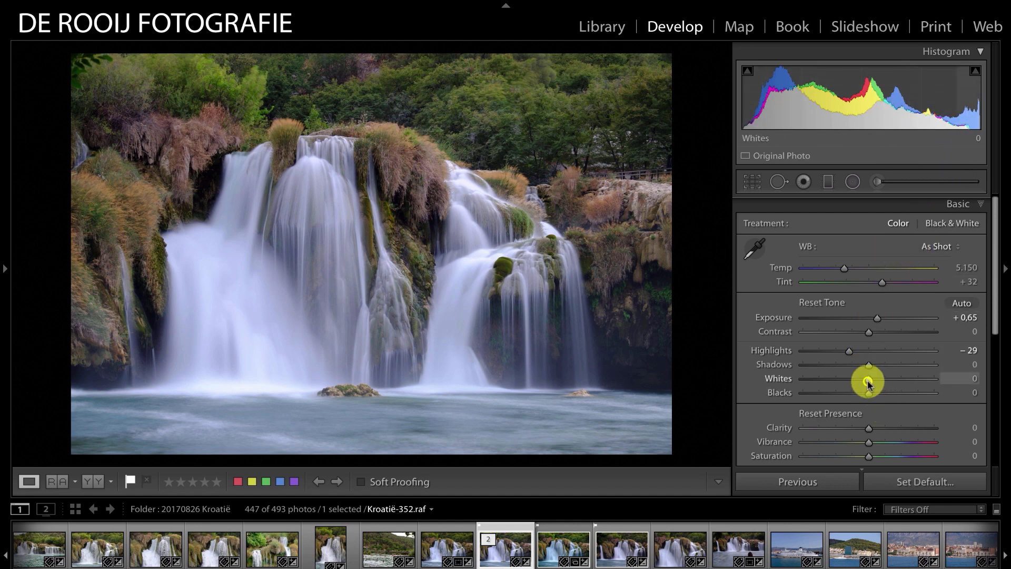
Refine the photo's tonal range with blacks at −18, exposure at +0.90 and whites at +20
mouse_move(868, 381)
mouse_down()
mouse_move(891, 385)
mouse_move(855, 390)
mouse_up()
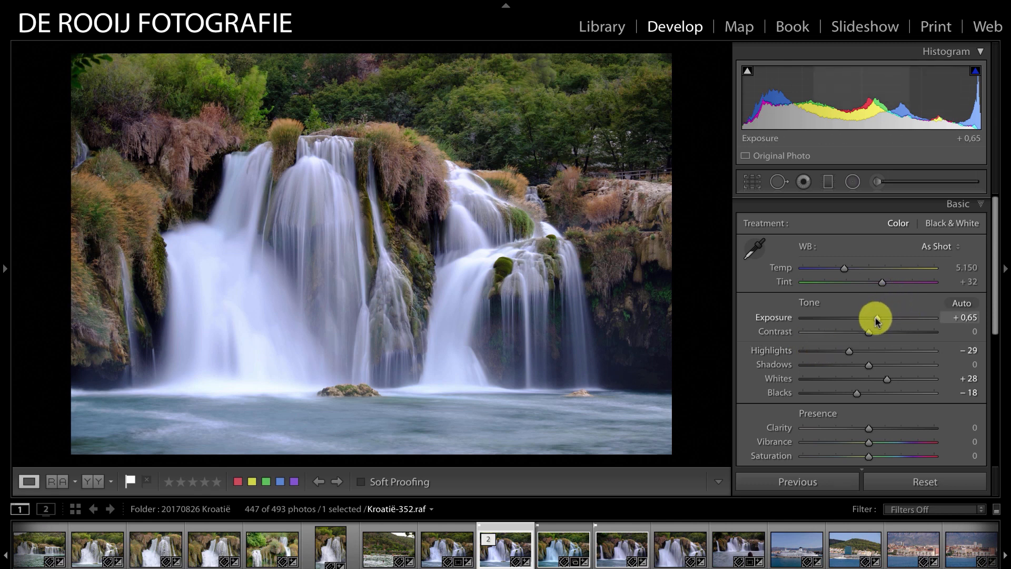
drag(876, 319, 879, 320)
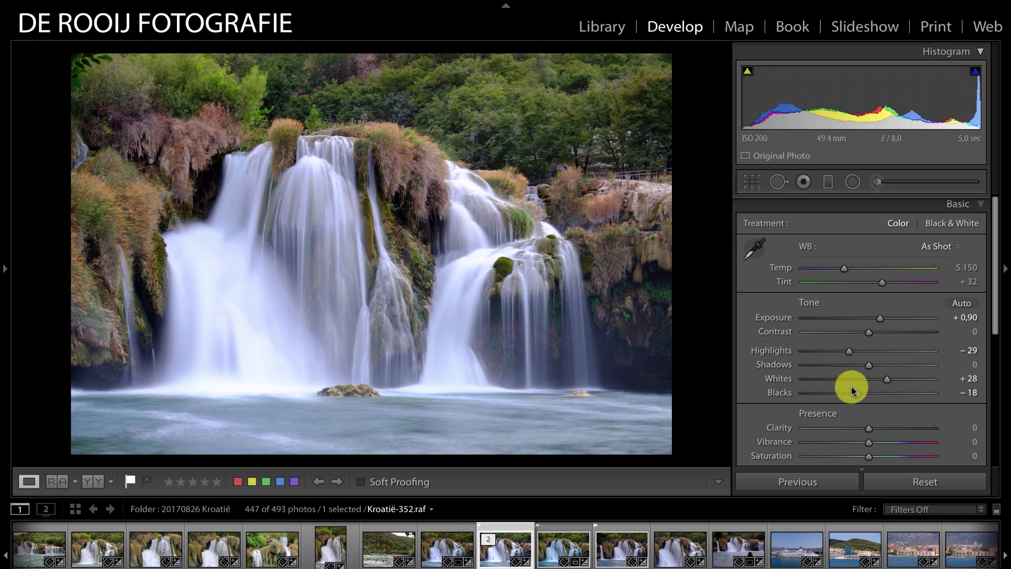
alt+click(887, 379)
drag(887, 379, 881, 377)
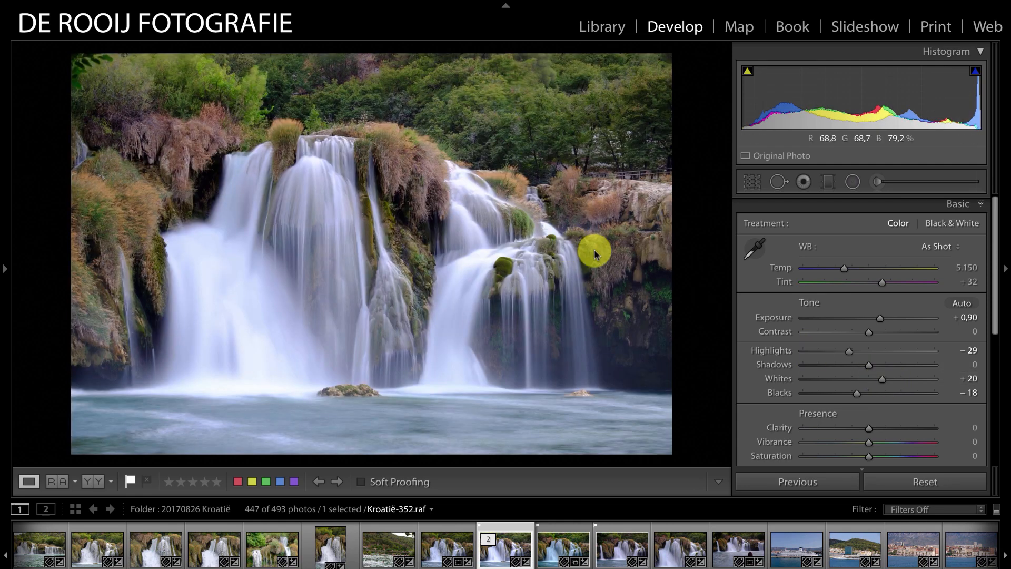
Turn off the photo's capture sharpening by setting the sharpening amount to 0
scroll(806, 327, down, 3)
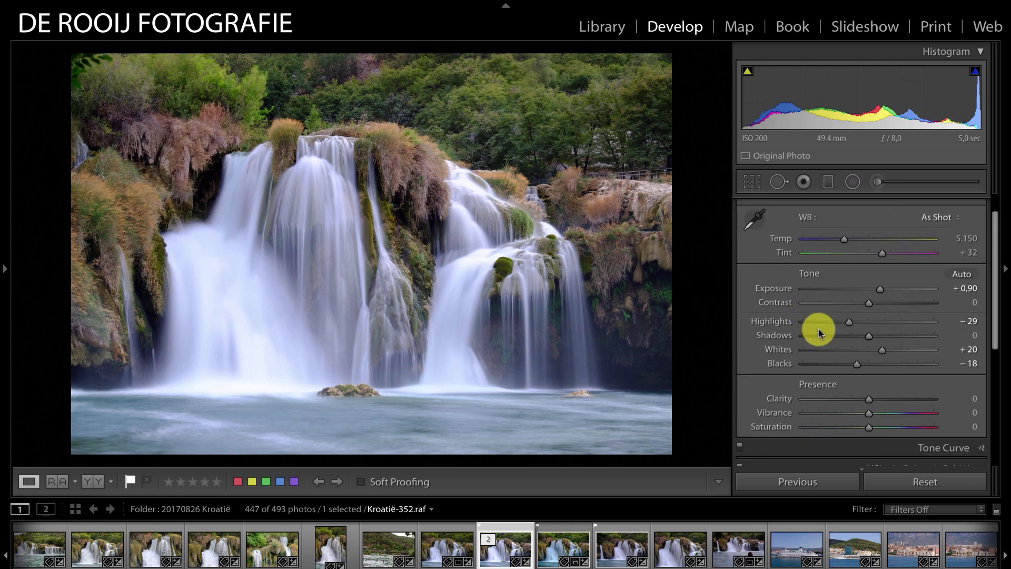
scroll(817, 328, down, 1)
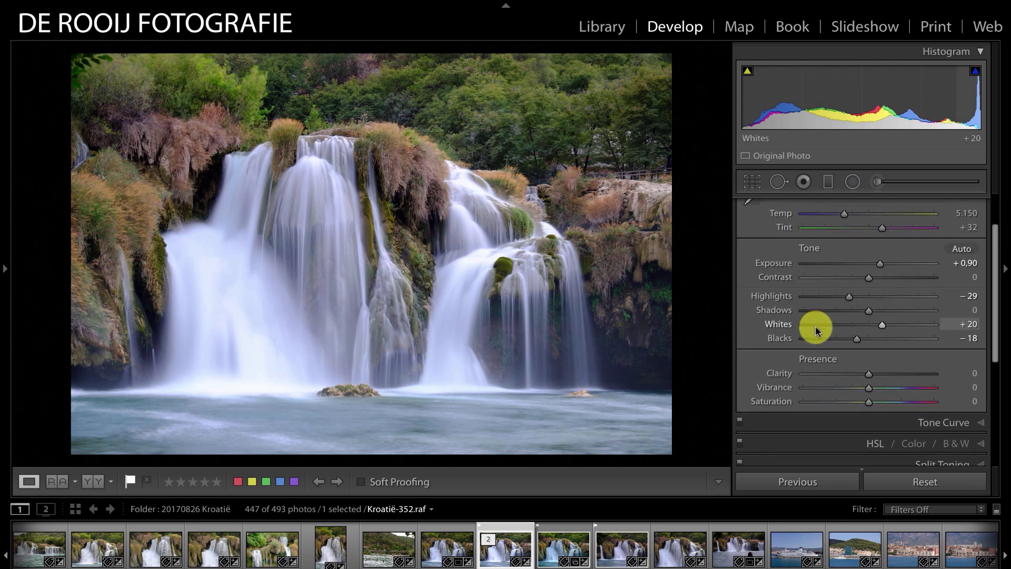
scroll(813, 332, down, 2)
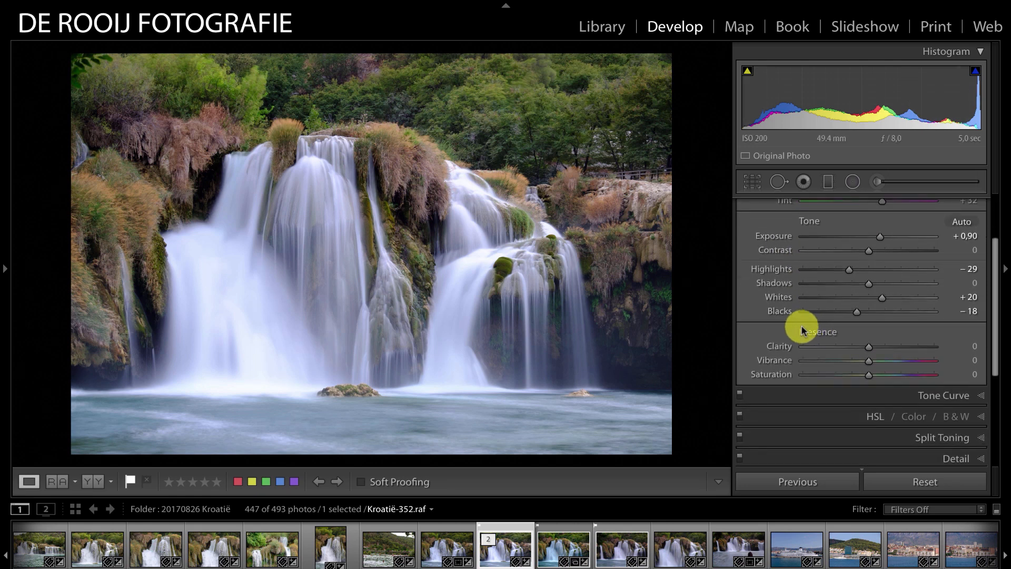
scroll(800, 334, down, 4)
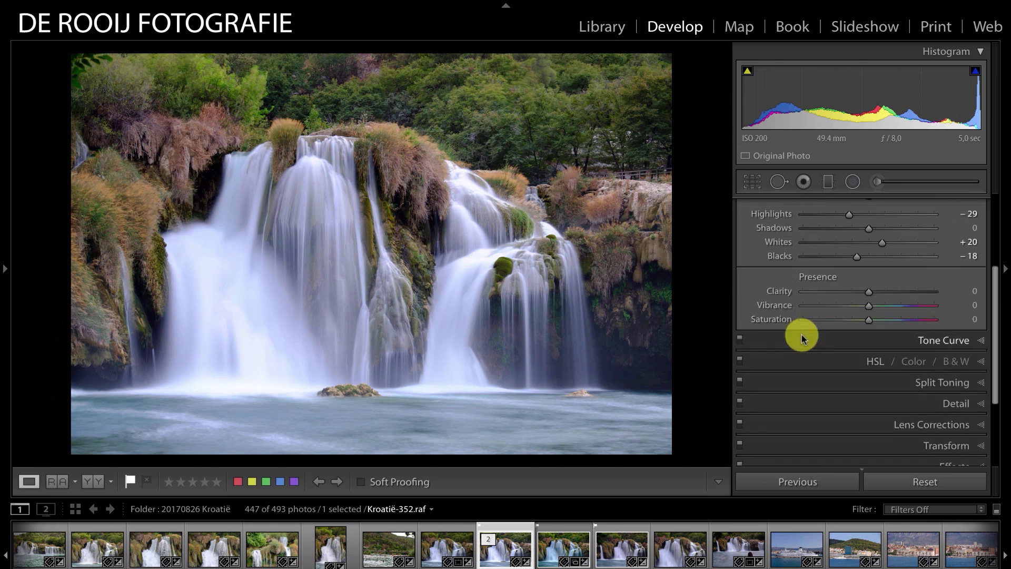
scroll(800, 340, down, 2)
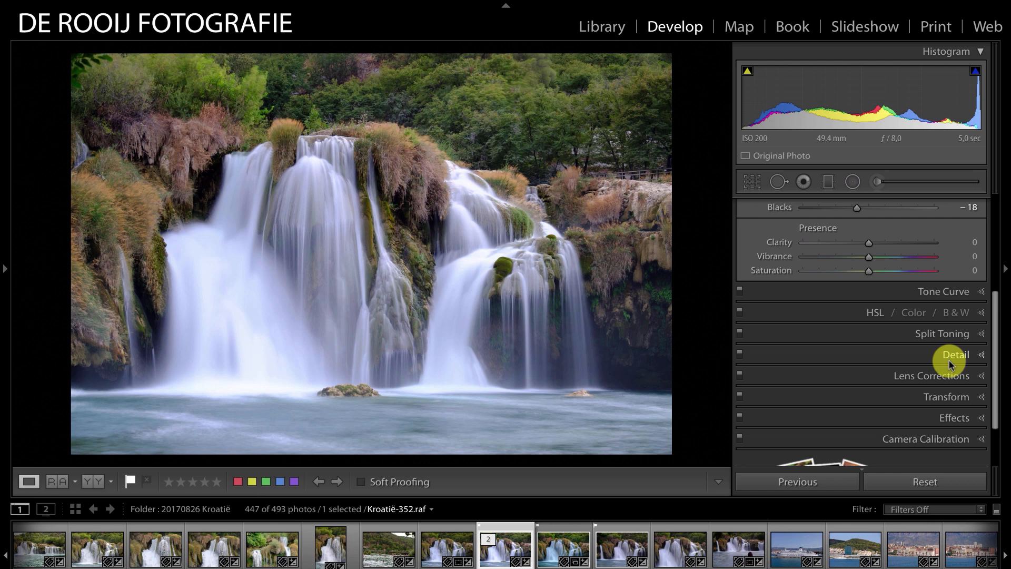
click(979, 358)
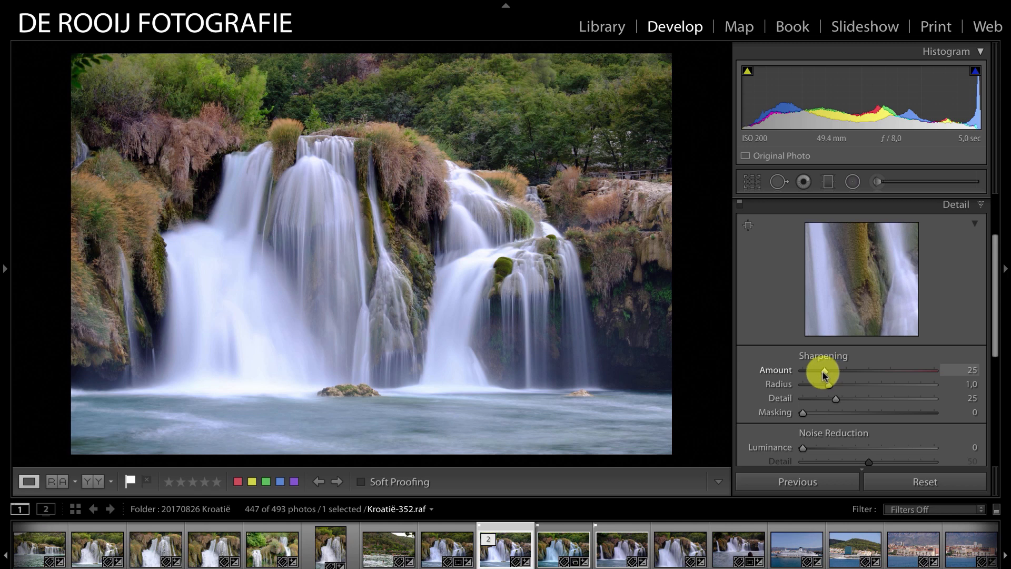
drag(825, 375, 779, 373)
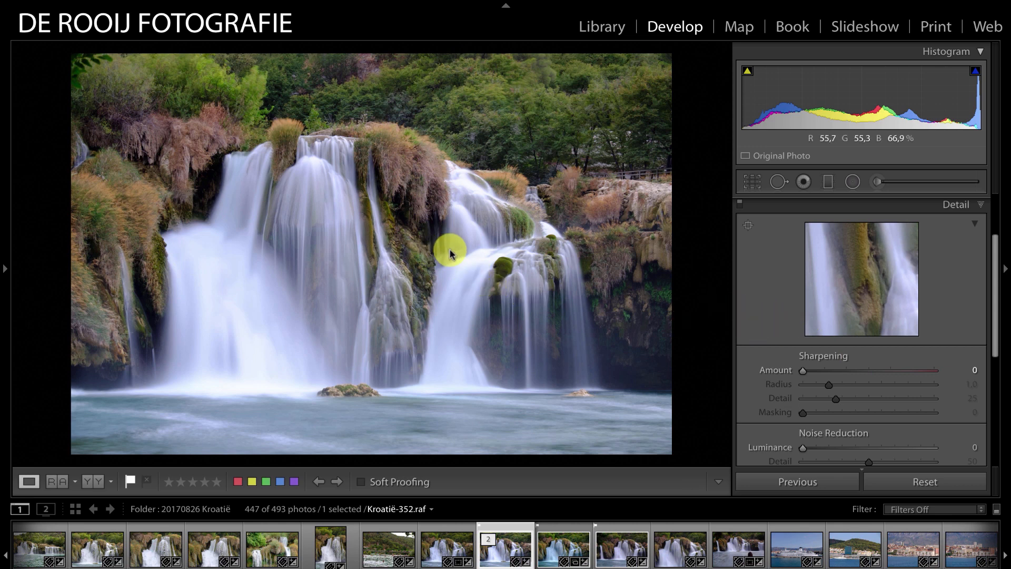
Open a copy with Lightroom adjustments in Color Efex Pro 4 as a 16-bit sRGB TIFF, and enlarge the editor window
right_click(431, 245)
mouse_move(482, 311)
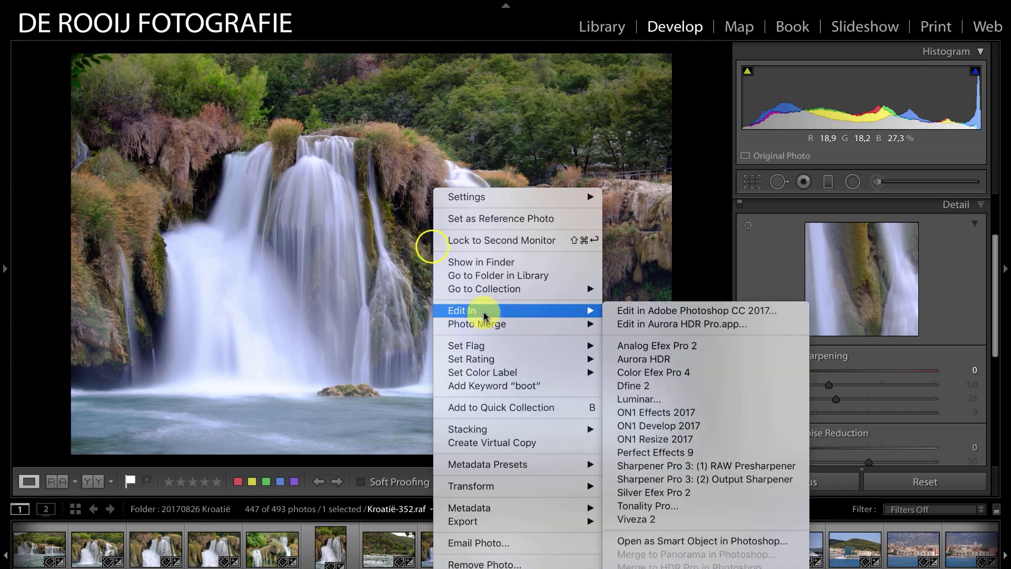
click(644, 374)
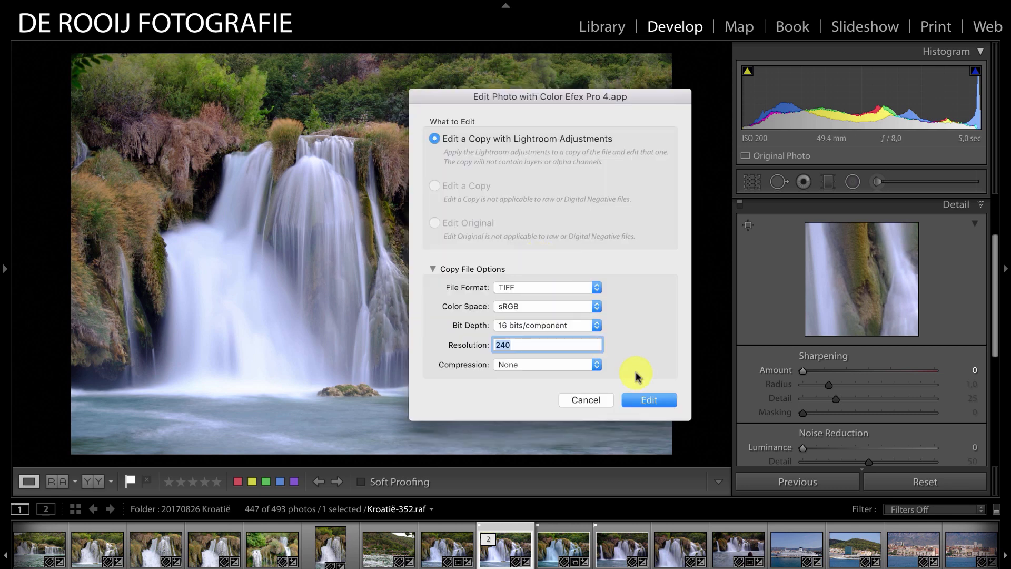
click(649, 400)
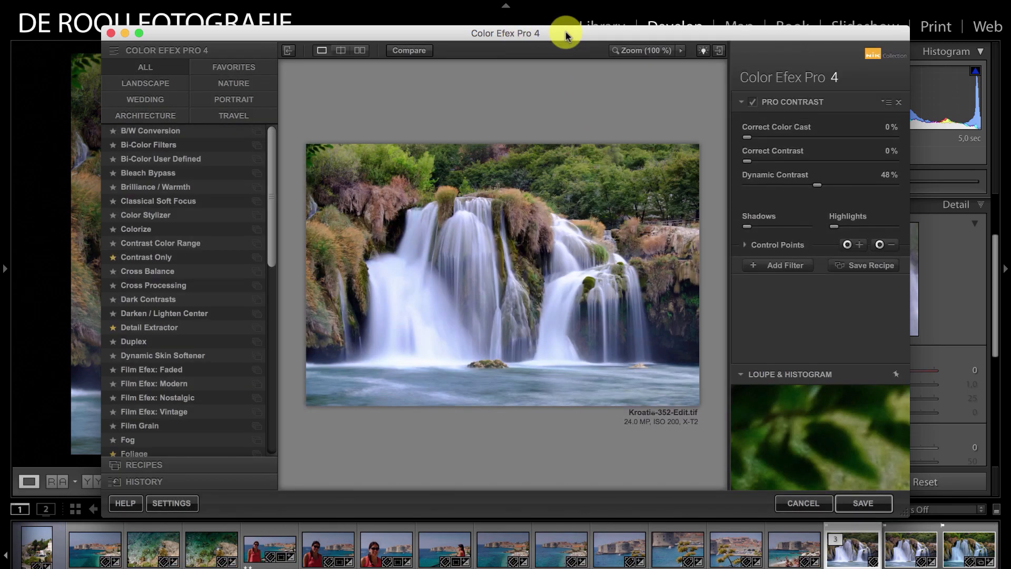
double_click(565, 35)
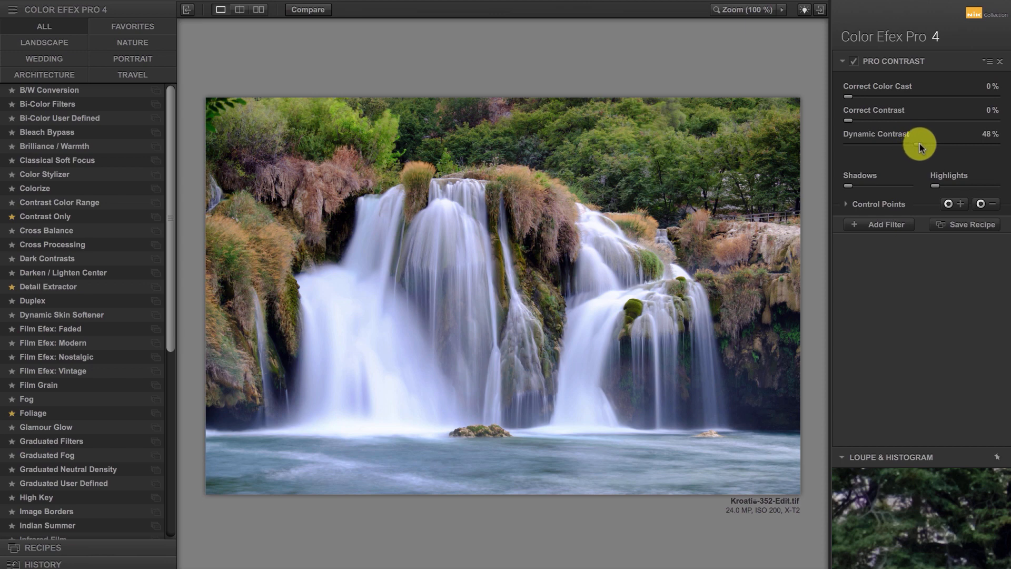
Apply Pro Contrast with Correct Color Cast at 32% and Dynamic Contrast at 40%, and save the result back to Lightroom
drag(919, 148, 964, 144)
drag(846, 97, 930, 98)
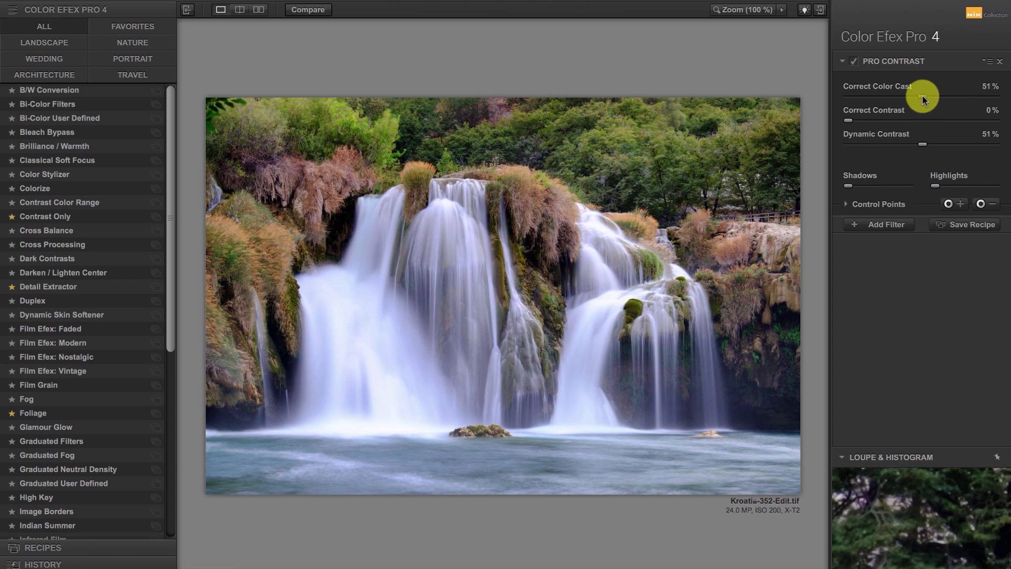
drag(923, 99, 875, 101)
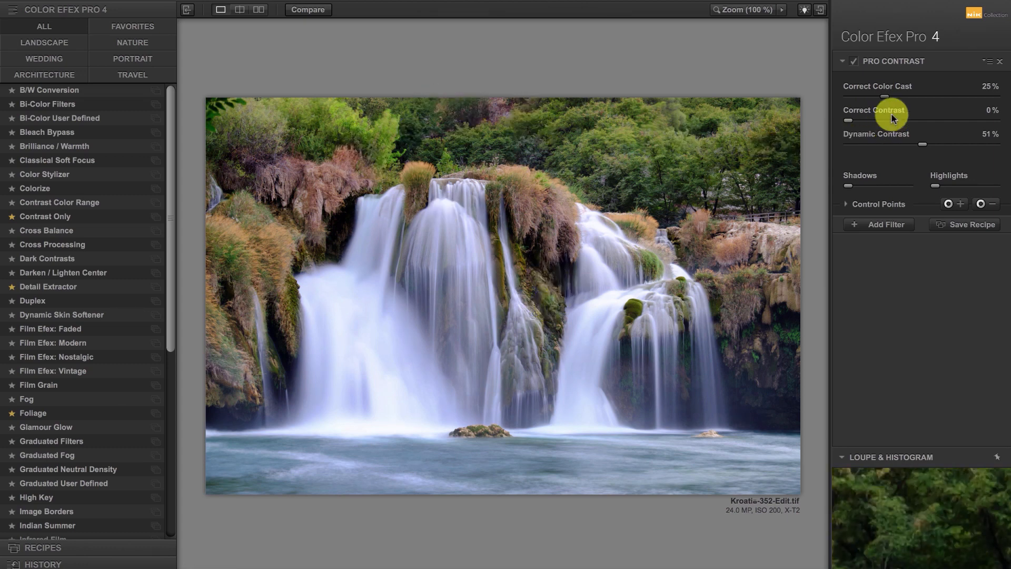
mouse_move(883, 96)
mouse_down()
mouse_move(928, 97)
mouse_move(892, 98)
mouse_up()
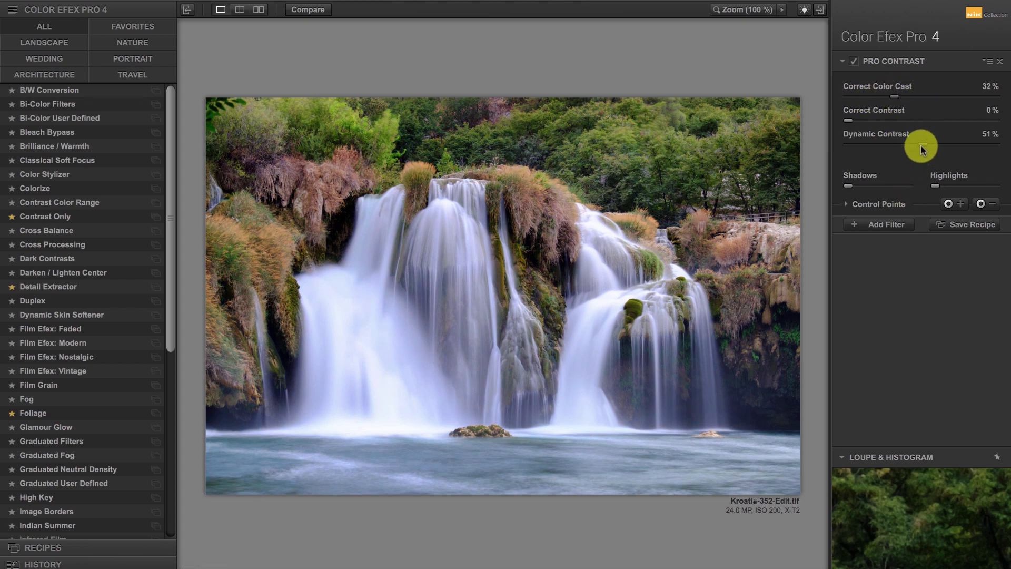
mouse_move(921, 144)
mouse_down()
mouse_move(878, 140)
mouse_move(911, 143)
mouse_up()
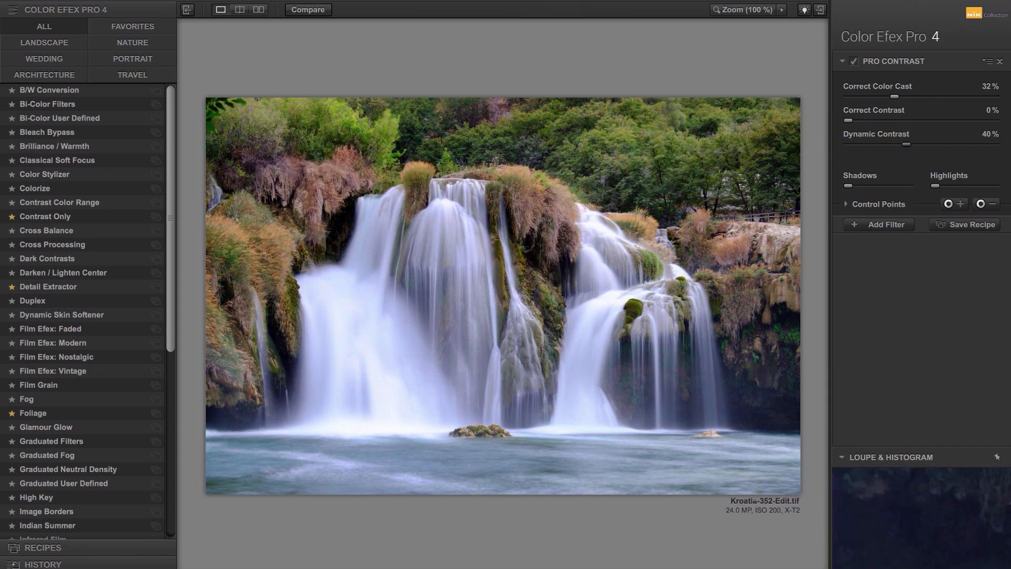
mouse_move(962, 568)
key(Return)
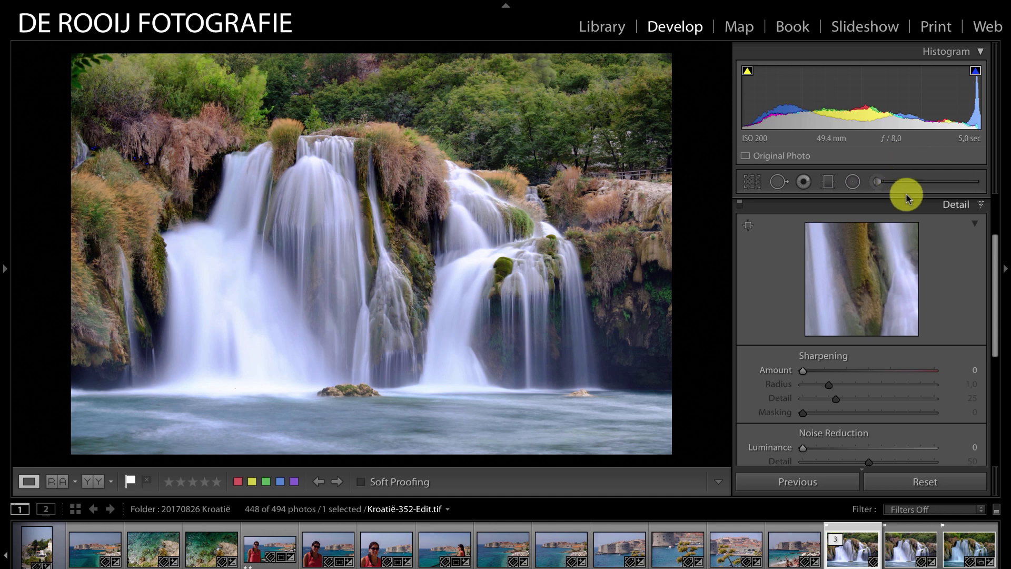
Brighten the river in the foreground with an Adjustment Brush of size 13, feather 100, flow 50 and exposure 0.47
click(876, 182)
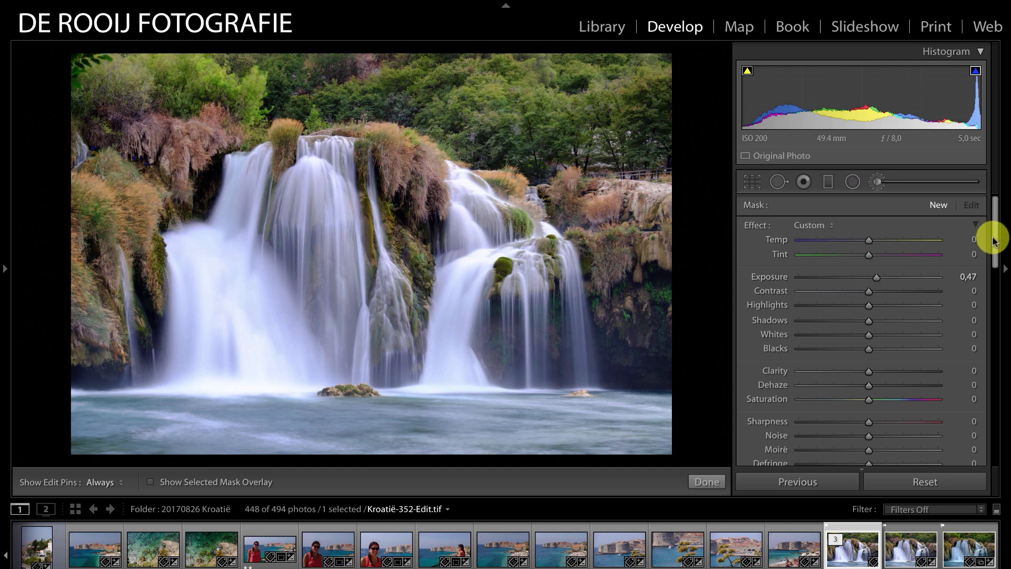
drag(993, 241, 992, 286)
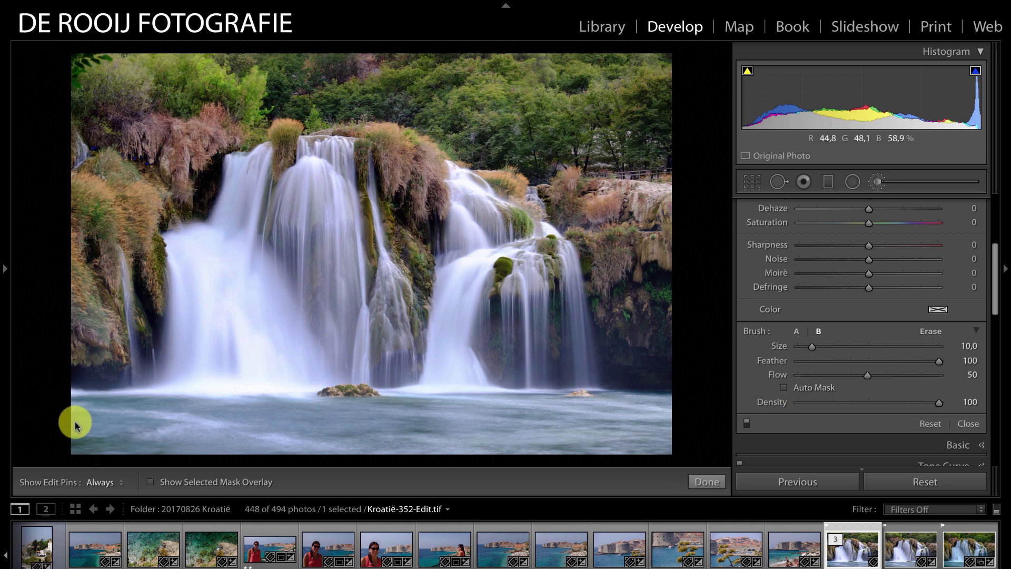
scroll(74, 418, up, 5)
key(h)
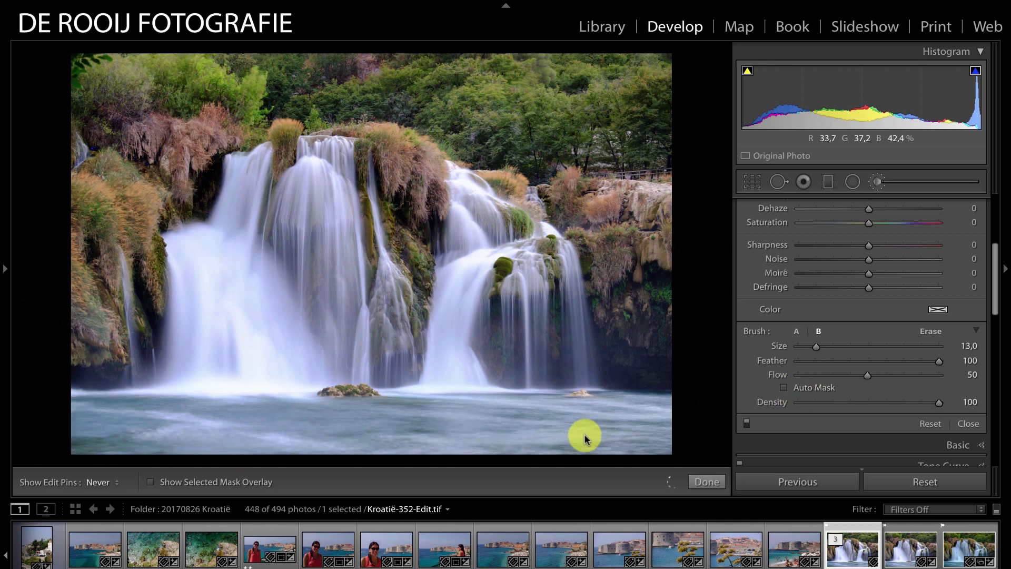
mouse_move(159, 409)
mouse_down()
mouse_move(233, 423)
mouse_move(69, 418)
mouse_move(101, 420)
mouse_up()
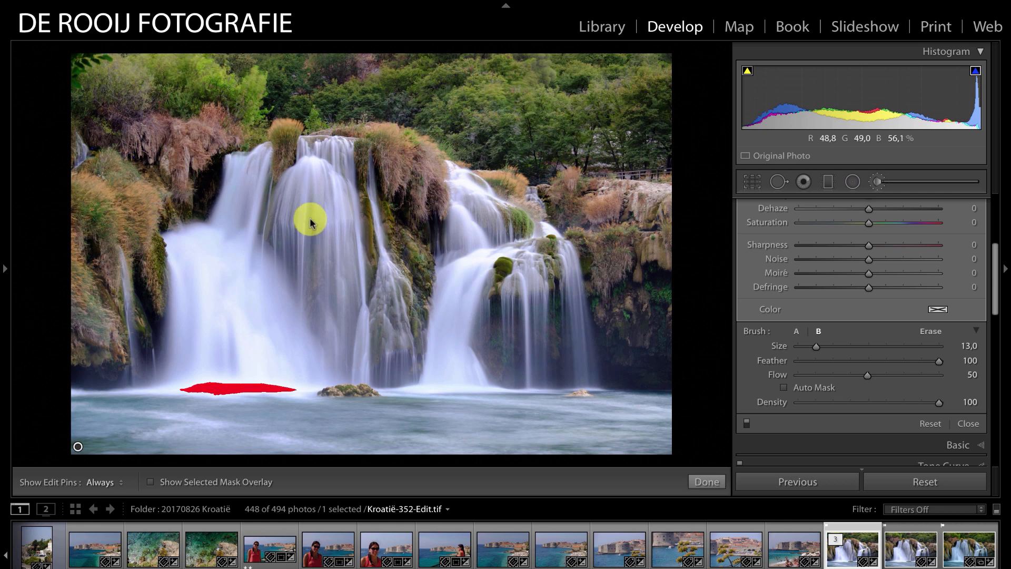
Extend the same brush adjustment over the waterfall's central and left cascades
key(h)
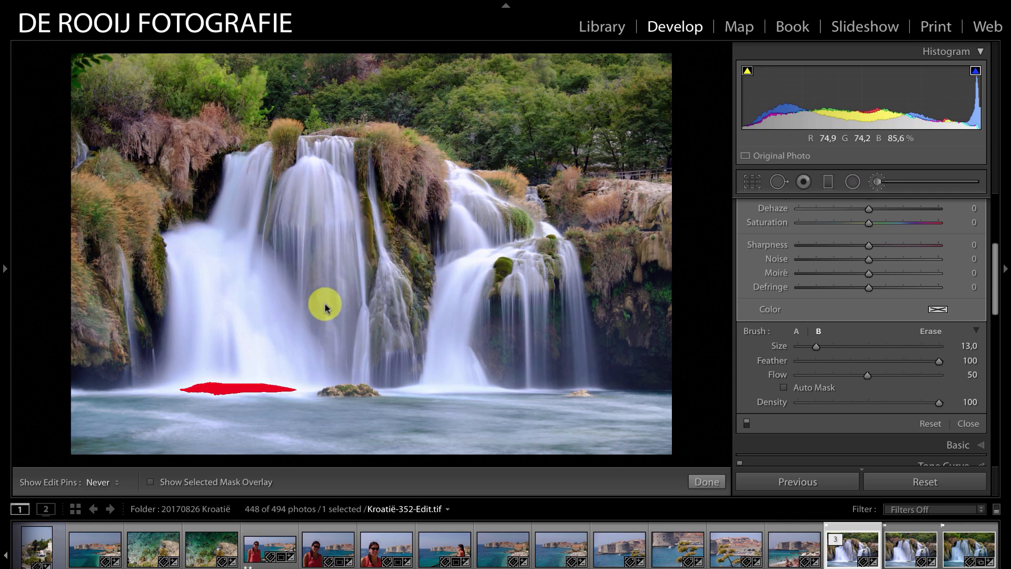
key(h)
key(h)
mouse_move(331, 164)
mouse_down()
mouse_move(304, 248)
mouse_move(254, 220)
mouse_up()
drag(244, 184, 229, 238)
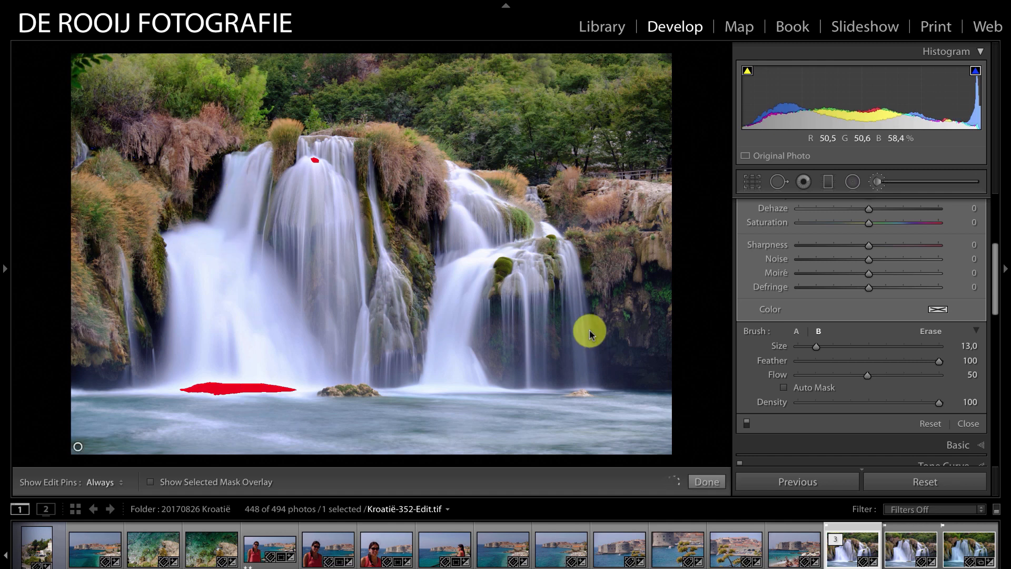
Extend the brightening brush over the waterfall's right cascade and set its Highlights to -51
mouse_move(458, 266)
mouse_down()
mouse_move(465, 195)
mouse_move(487, 248)
mouse_up()
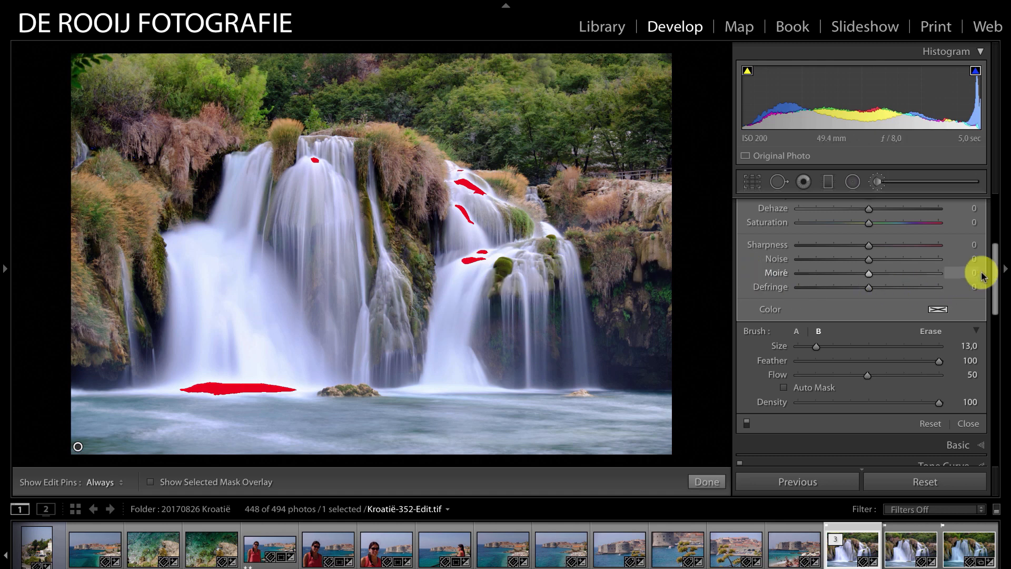
drag(989, 266, 927, 226)
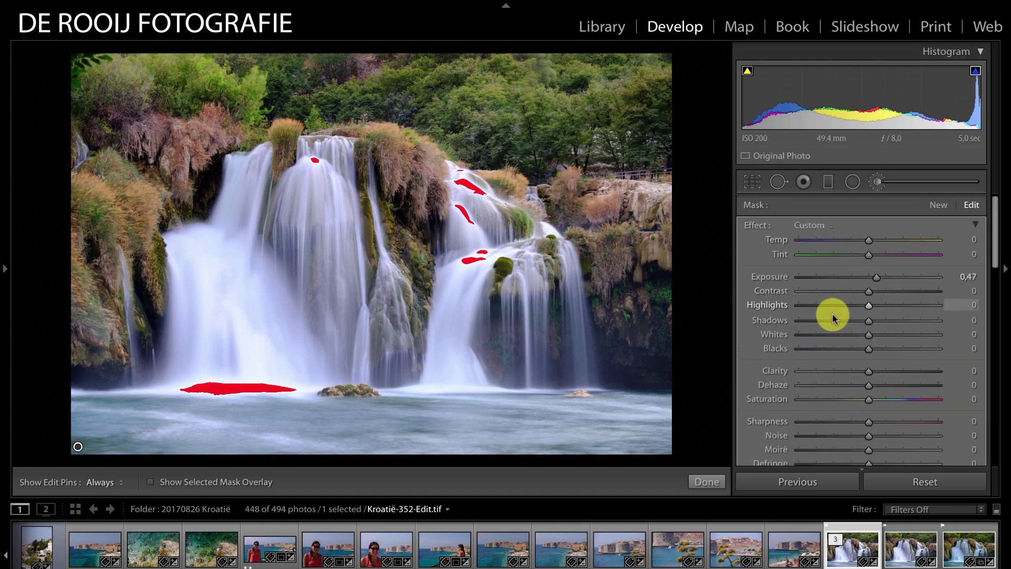
drag(852, 308, 833, 309)
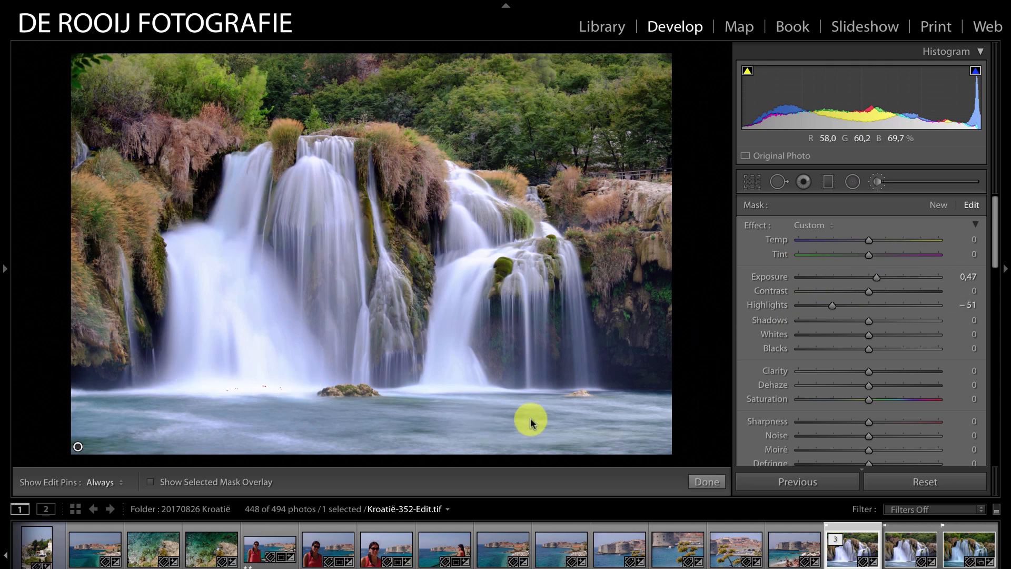
Start a new adjustment brush with Temp -29 and with Exposure and Highlights reset to 0
click(939, 205)
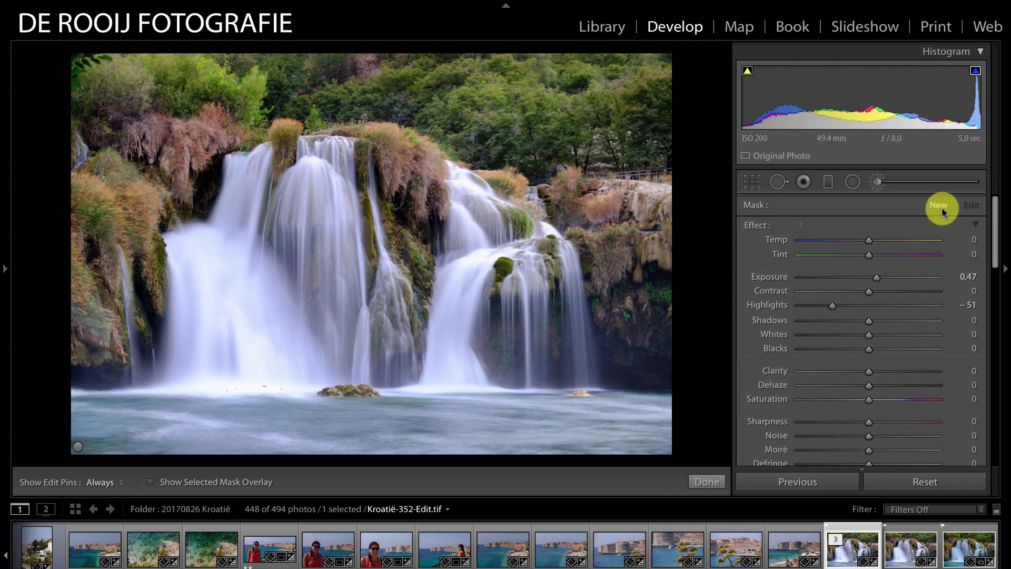
double_click(876, 277)
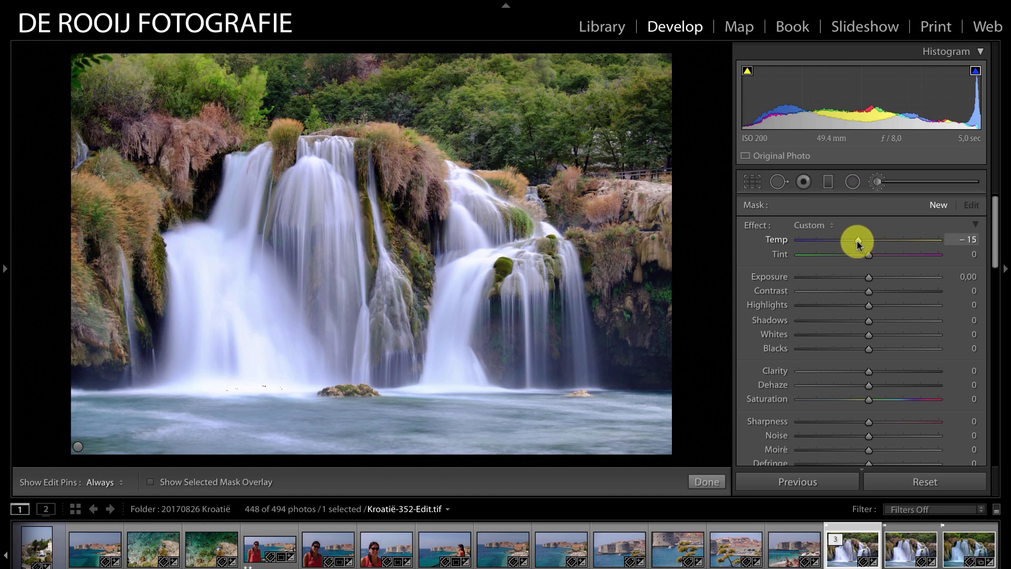
drag(857, 240, 852, 241)
drag(854, 240, 848, 240)
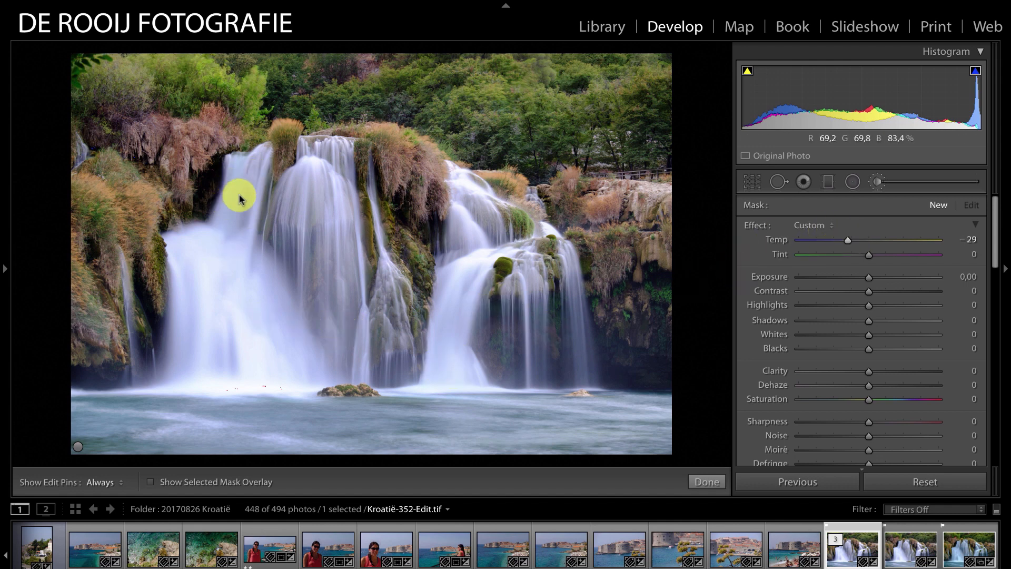
Paint the cooling brush over the left, central and right cascades, toggling the edit pins' visibility while painting
key(h)
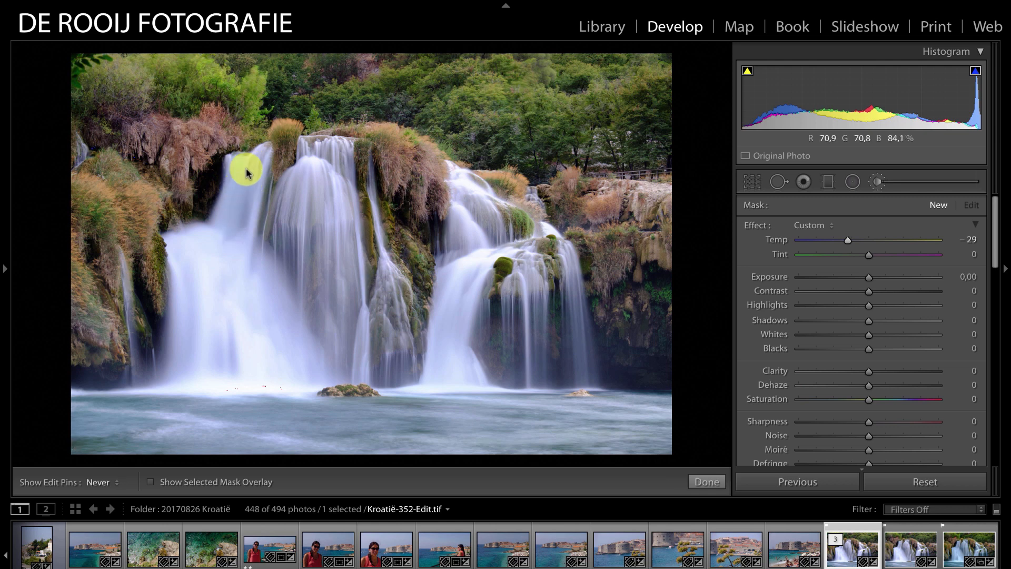
mouse_move(247, 168)
mouse_down()
mouse_move(198, 320)
mouse_move(208, 292)
mouse_move(263, 313)
mouse_move(283, 292)
mouse_move(291, 212)
mouse_move(326, 151)
mouse_up()
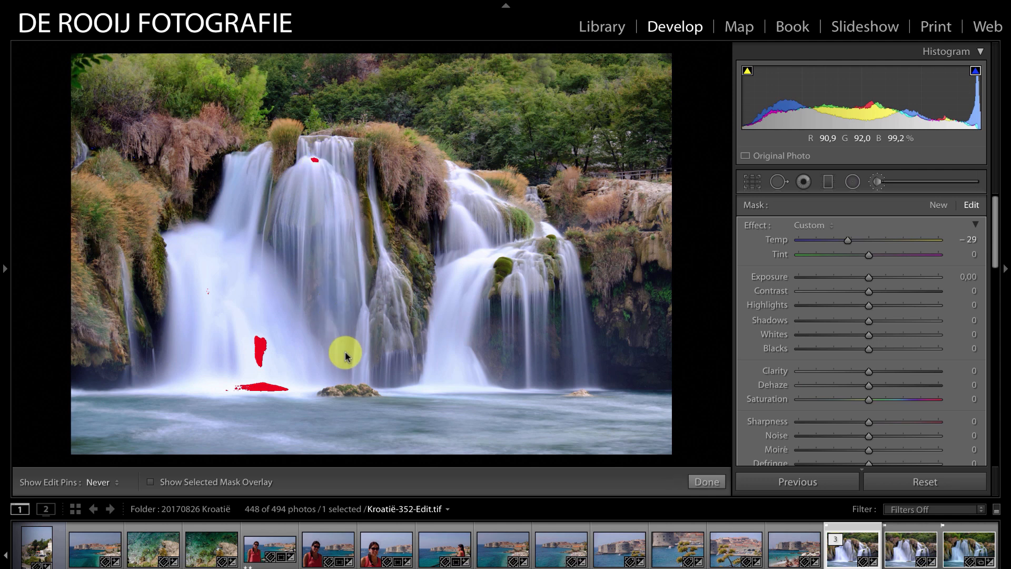
key(h)
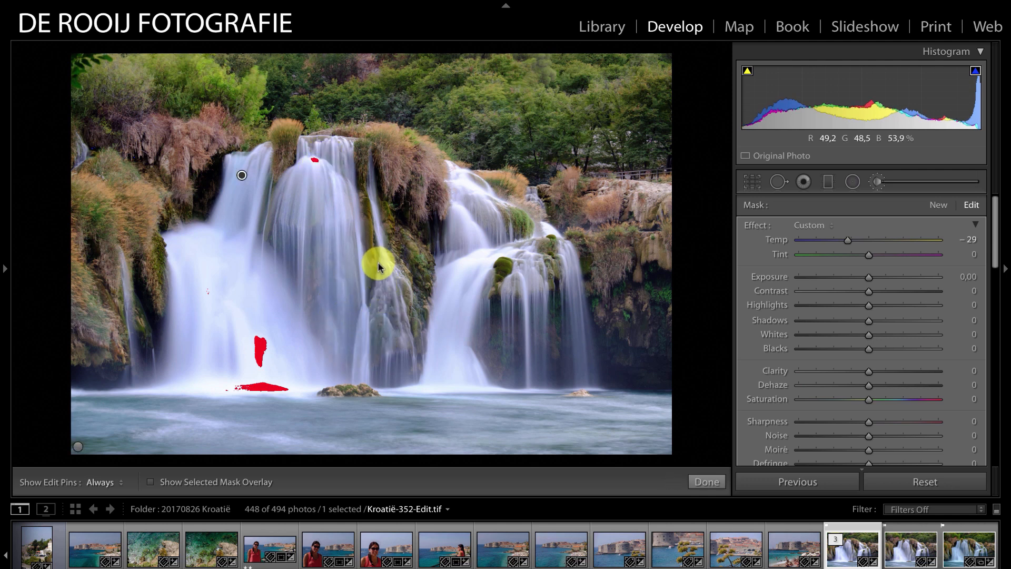
key(h)
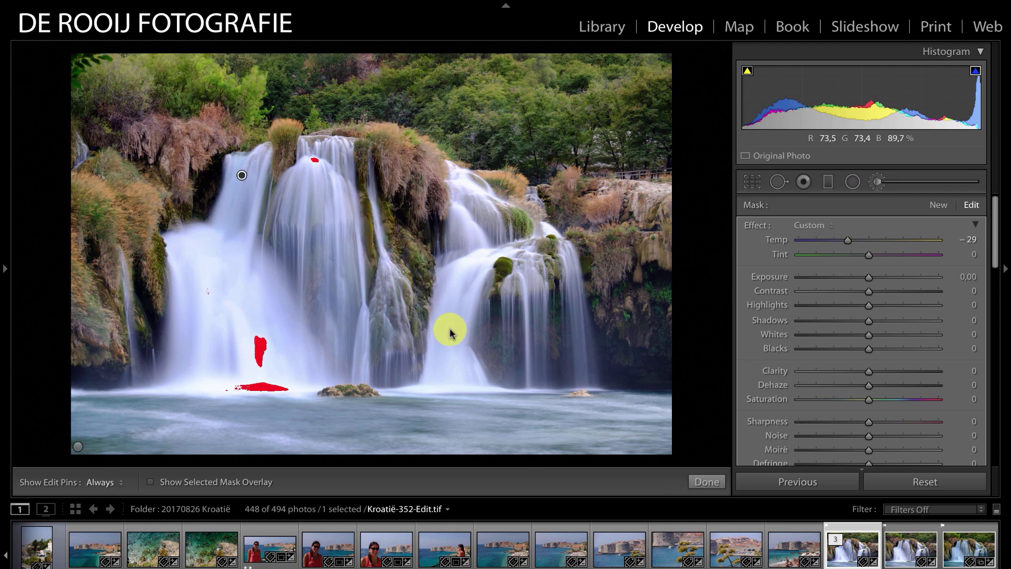
mouse_move(443, 308)
mouse_down()
mouse_move(457, 200)
mouse_move(466, 196)
mouse_move(501, 260)
mouse_up()
key(h)
key(h)
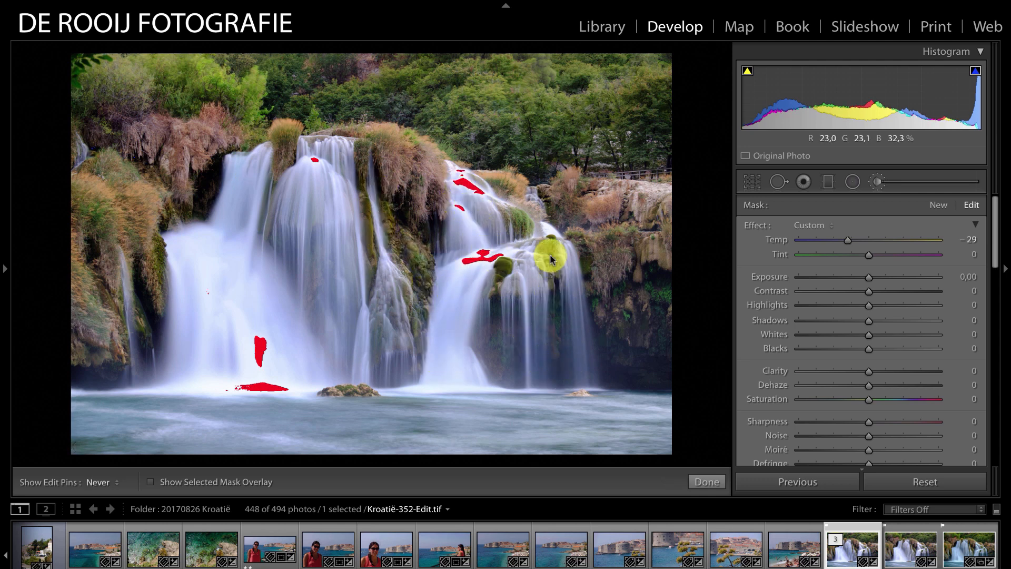
drag(521, 214, 520, 221)
mouse_move(482, 255)
mouse_down()
mouse_move(441, 390)
mouse_move(406, 391)
mouse_up()
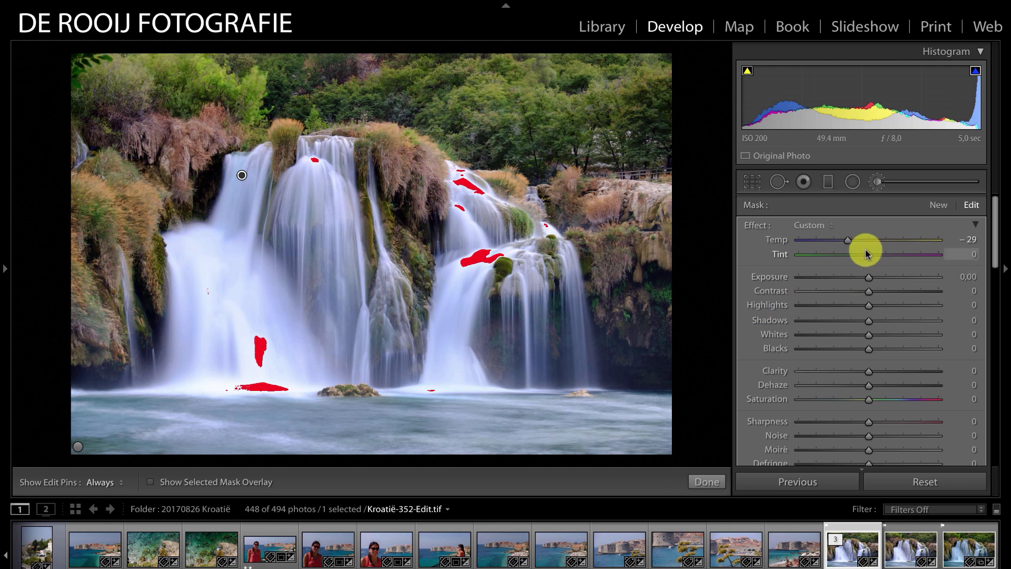
Refine the cascade brush to Temp -27, Tint 17 and Highlights -38
drag(849, 244, 877, 258)
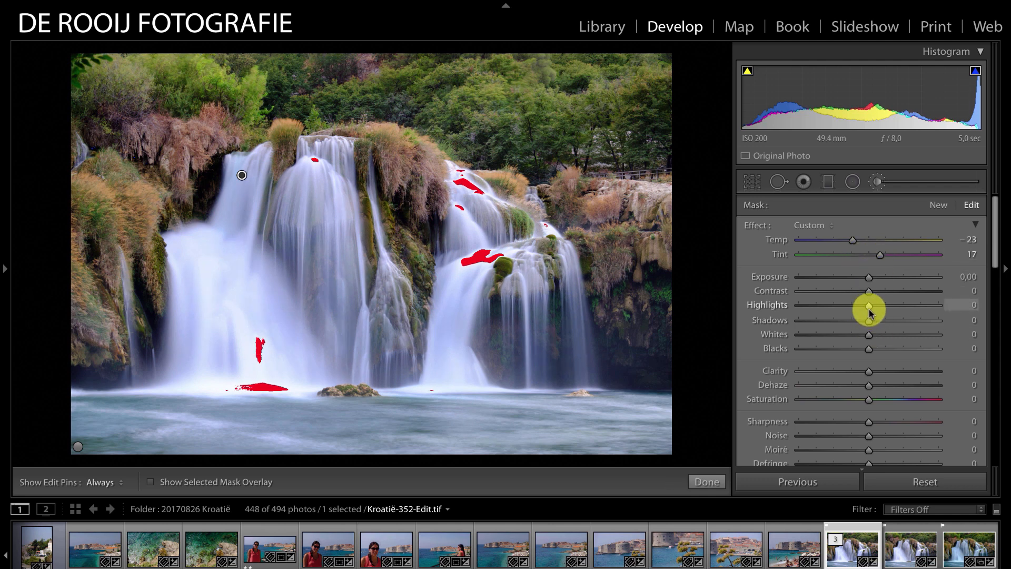
drag(869, 308, 857, 308)
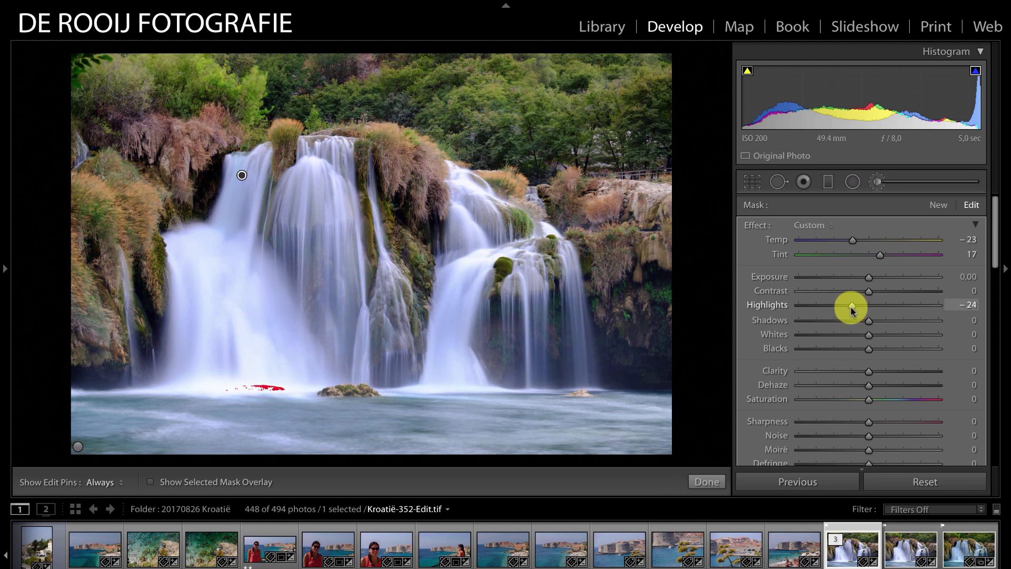
drag(842, 310, 840, 307)
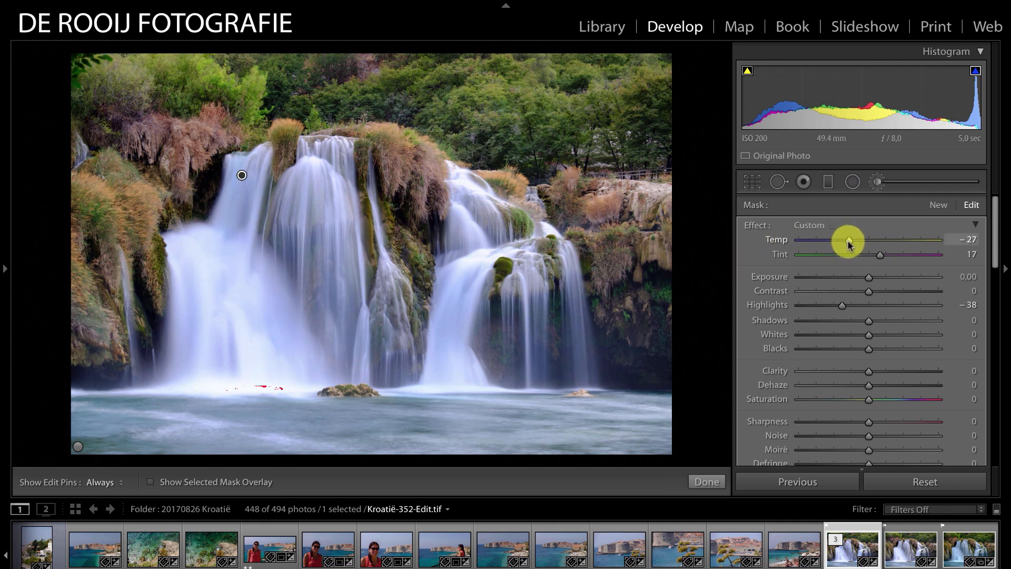
Toggle the brush adjustments off and on to compare the photo before and after the local edits
scroll(764, 290, down, 8)
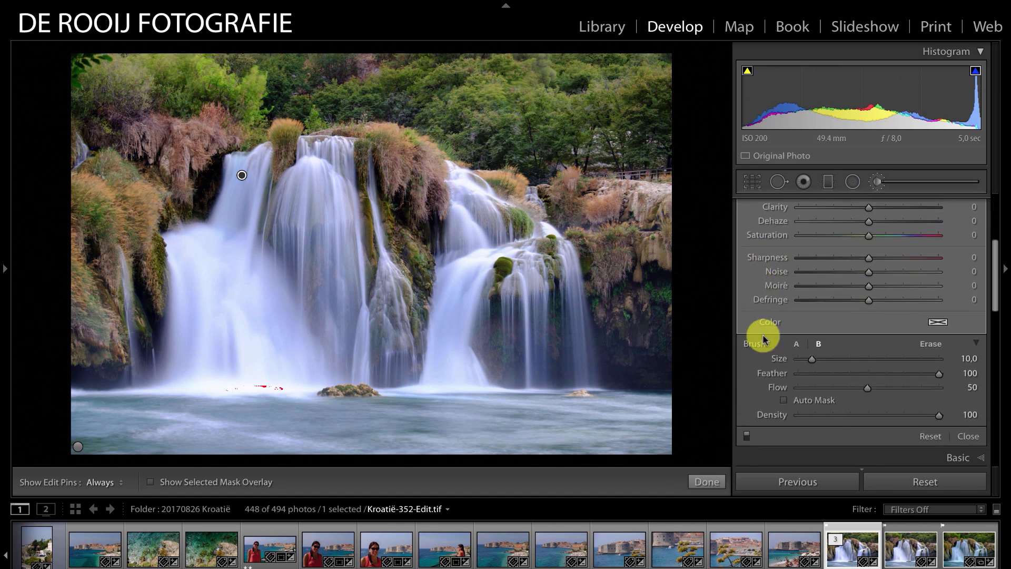
scroll(764, 337, down, 2)
click(746, 408)
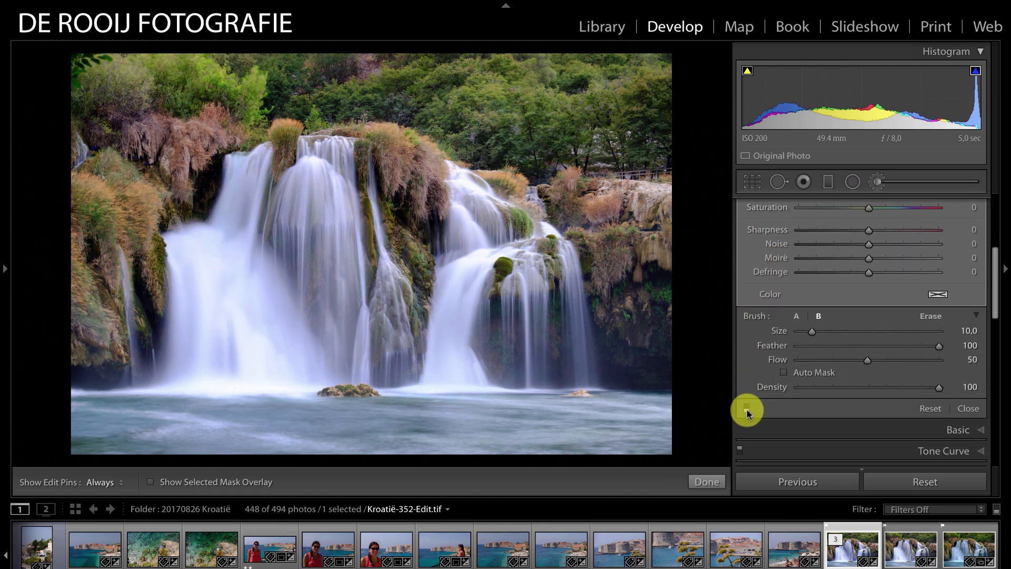
click(747, 408)
click(747, 408)
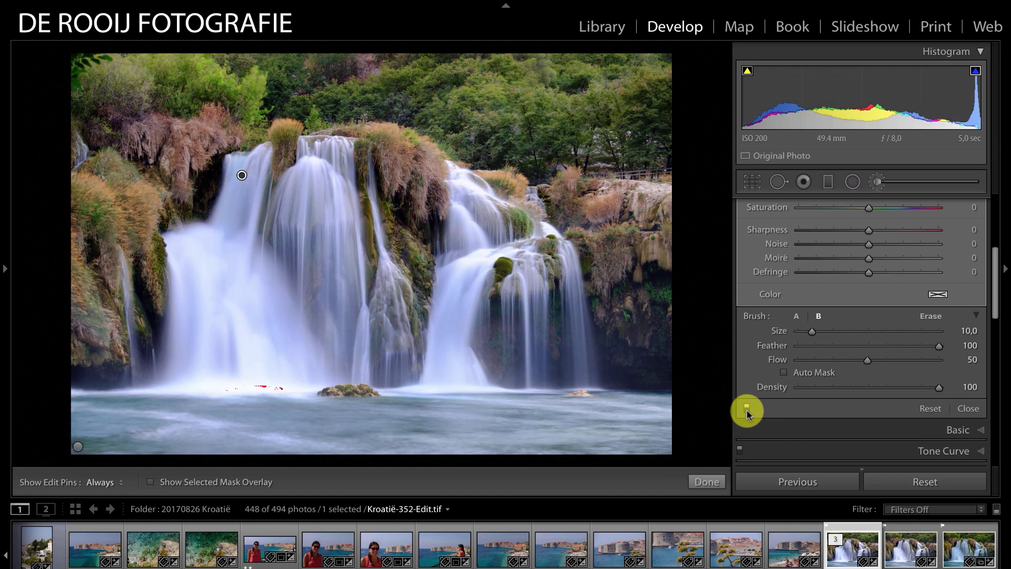
click(747, 408)
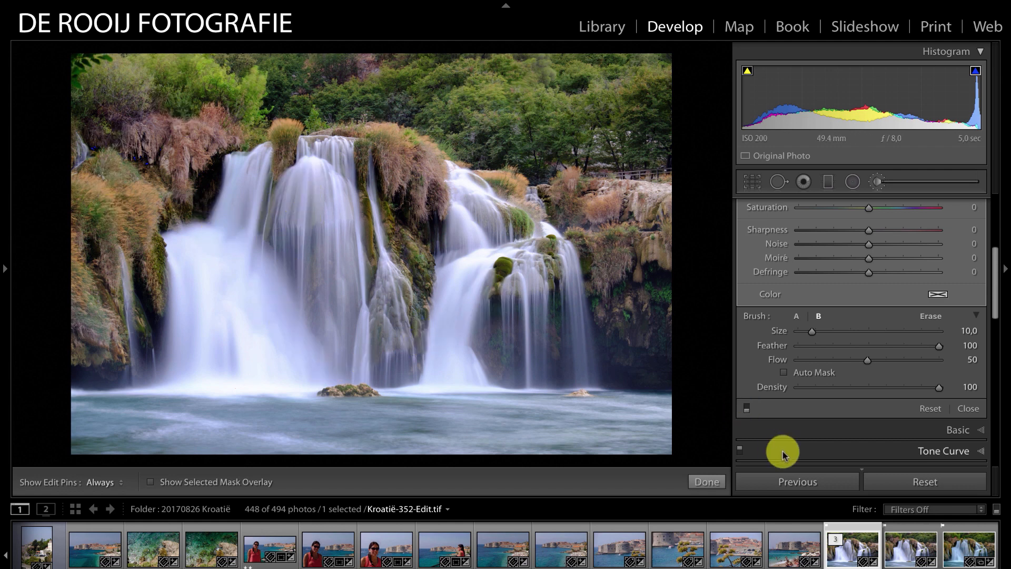
click(747, 408)
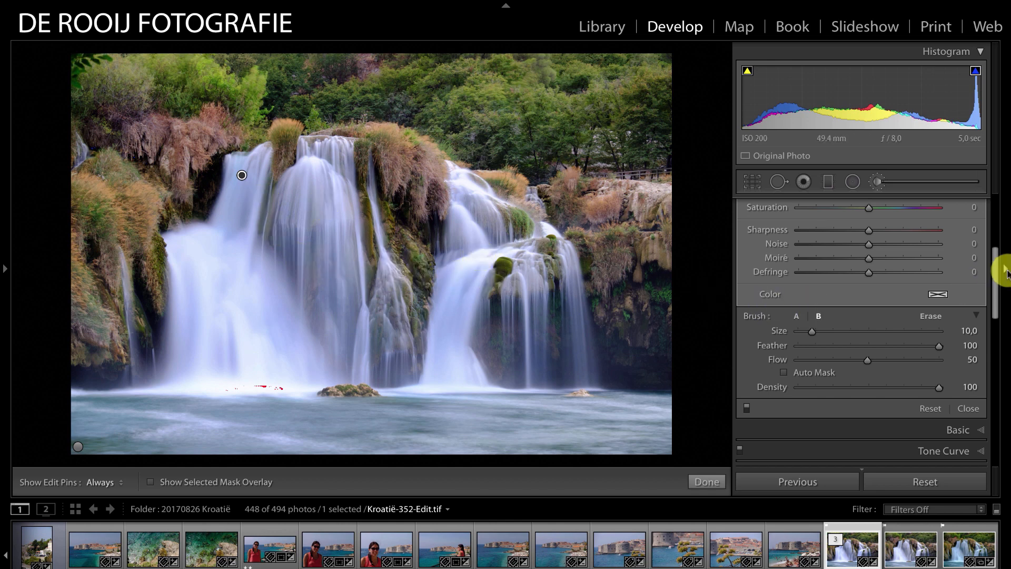
Set the cascade brush to Temp -35 and Highlights -71, and finish the brush editing
drag(998, 266, 980, 224)
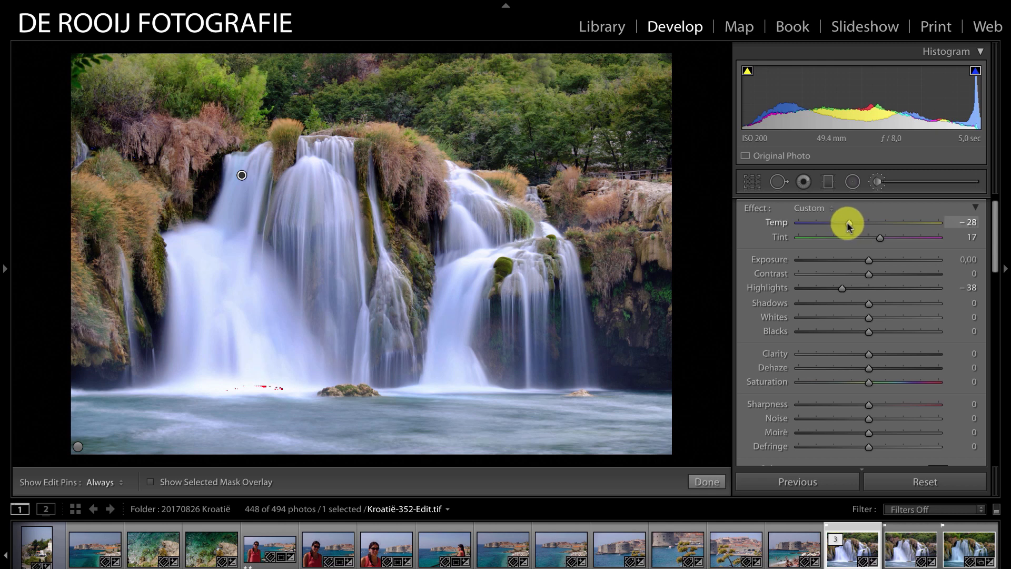
drag(847, 222, 834, 224)
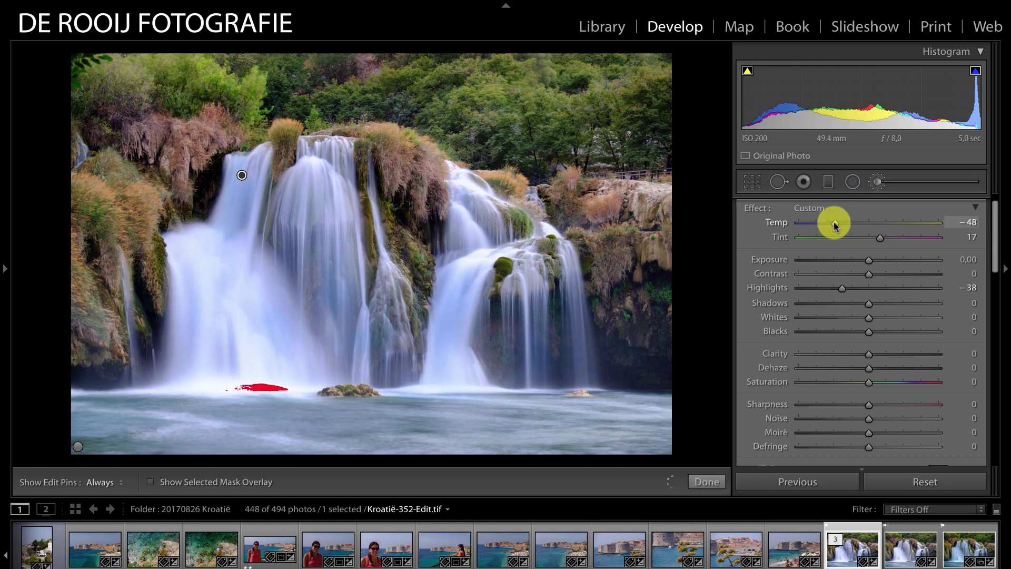
drag(842, 288, 823, 291)
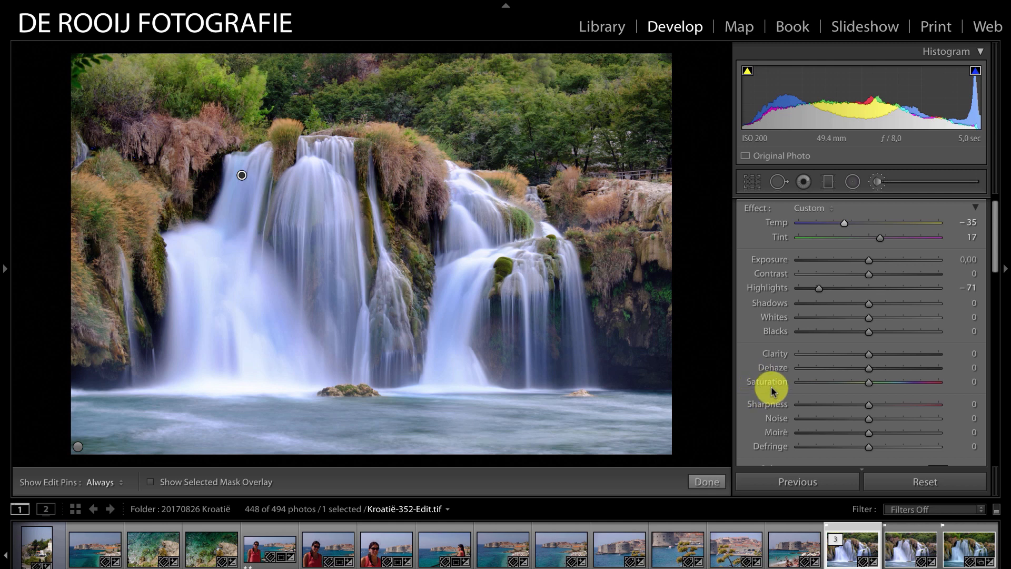
click(707, 481)
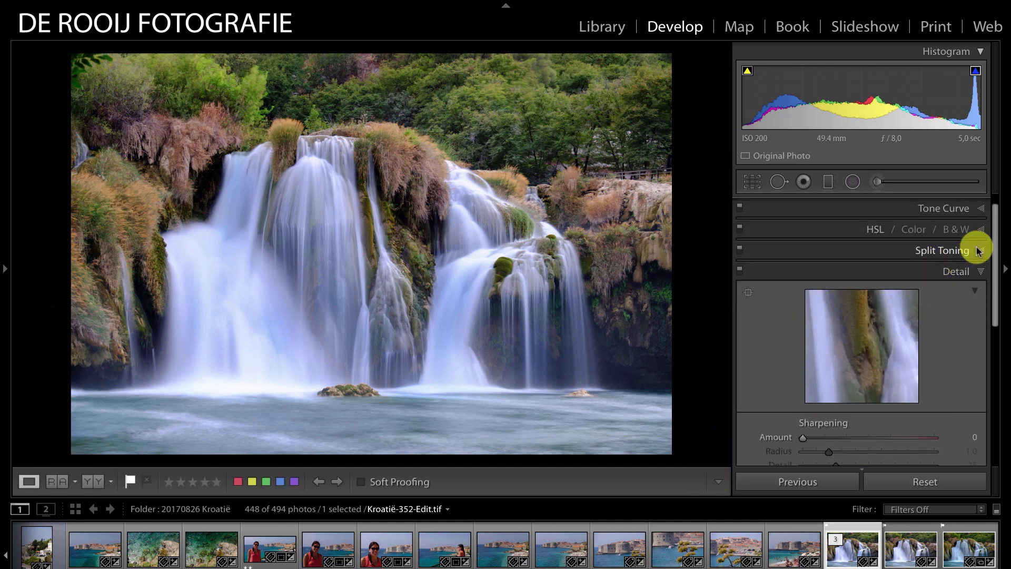
Add a Highlight Priority post-crop vignette with Amount -17 and Feather 68
drag(995, 234, 989, 375)
click(954, 351)
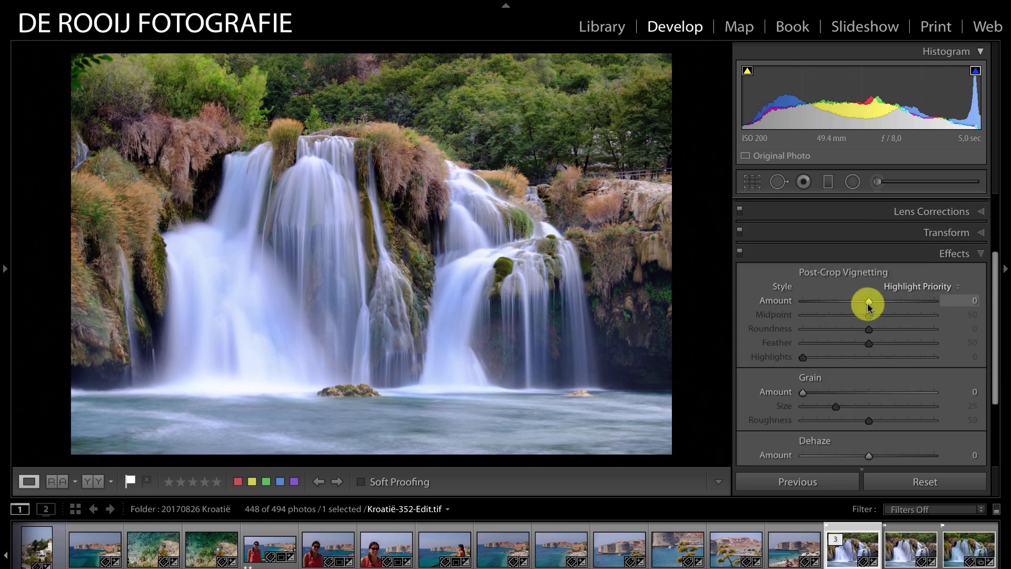
drag(868, 304, 858, 307)
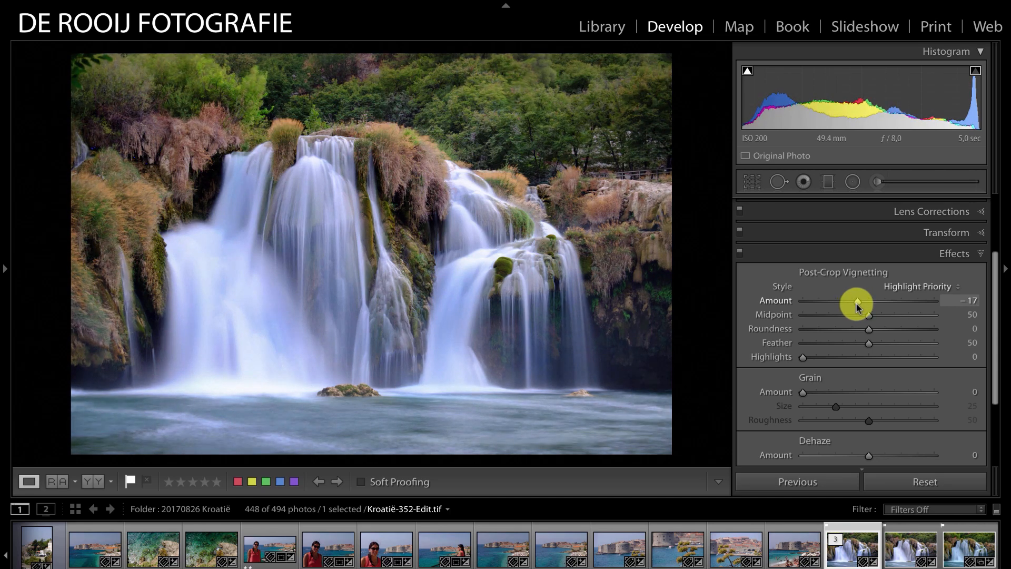
drag(871, 340, 884, 346)
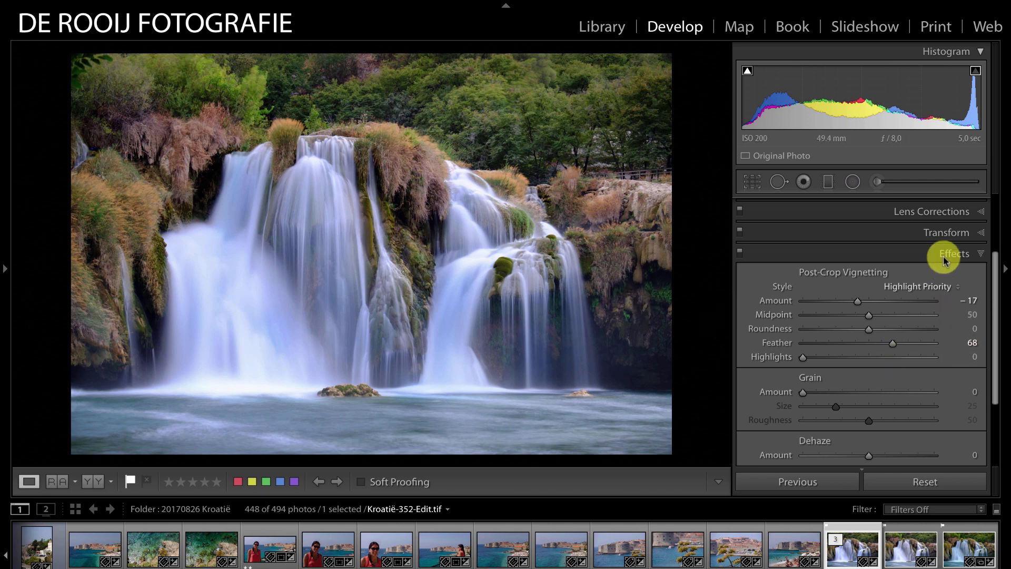
Raise the HSL saturation of Yellow to +36 and Green to +34
scroll(989, 258, up, 5)
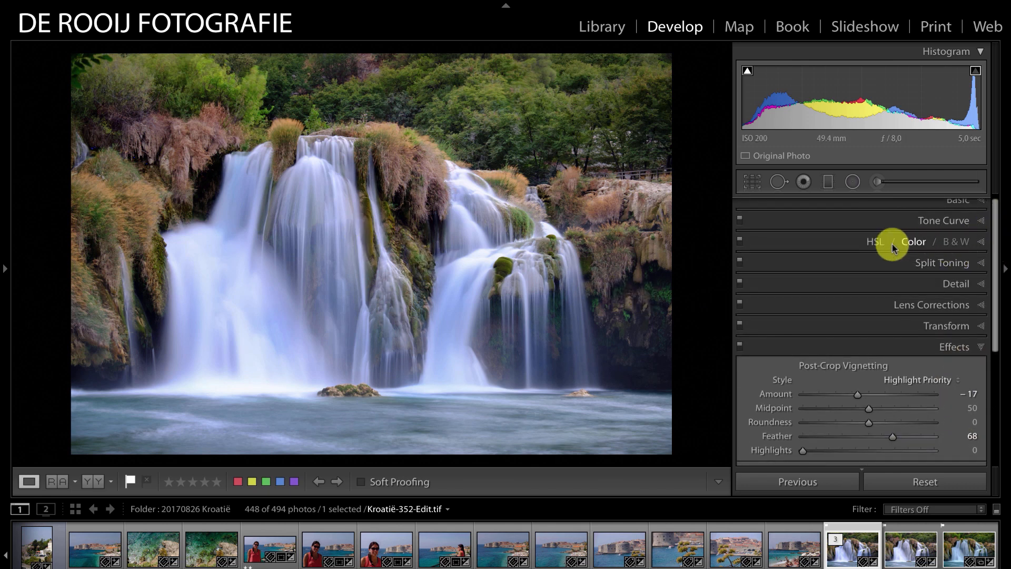
click(832, 241)
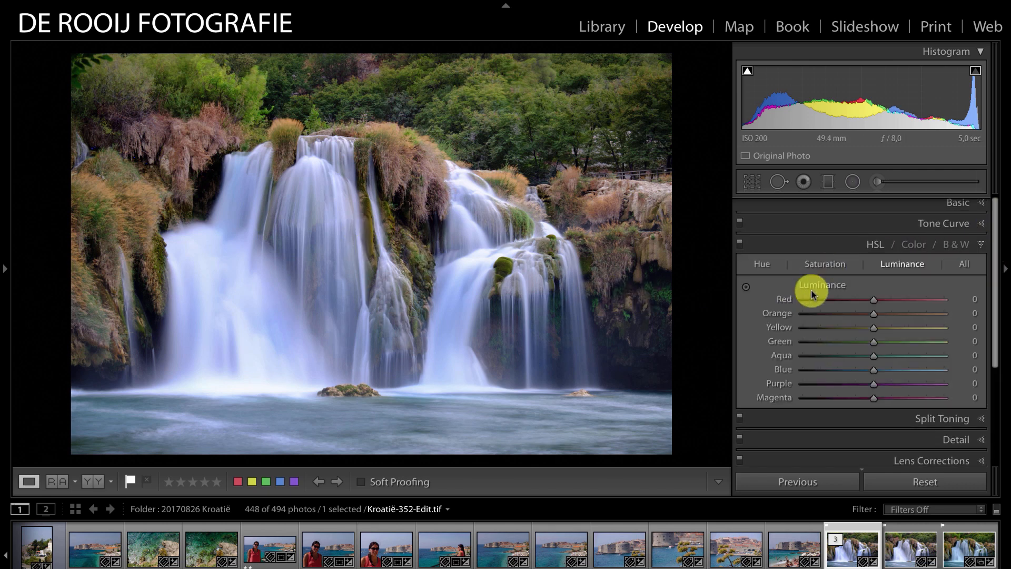
click(829, 266)
click(746, 286)
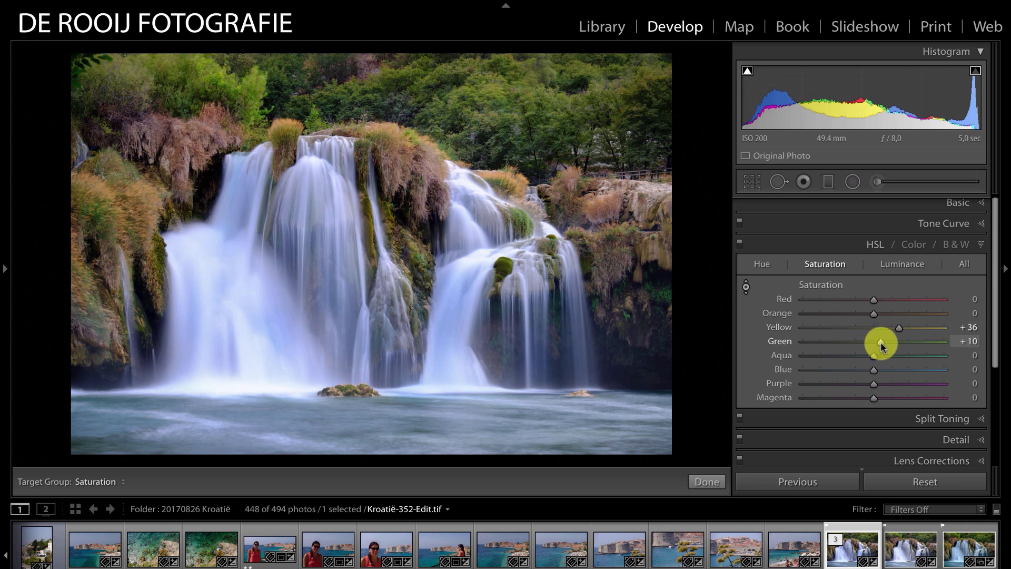
mouse_move(881, 342)
mouse_down()
mouse_move(909, 340)
mouse_move(896, 343)
mouse_up()
drag(895, 343, 897, 343)
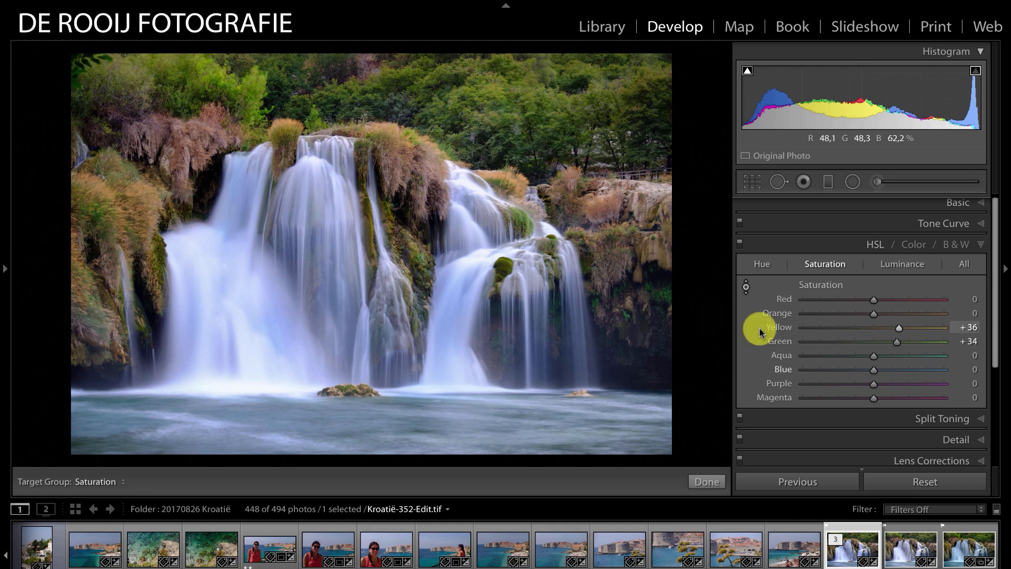
Brighten the grasses on the left rocks with targeted luminance adjustment, setting Orange to +5 and Yellow to +19
click(900, 264)
click(746, 287)
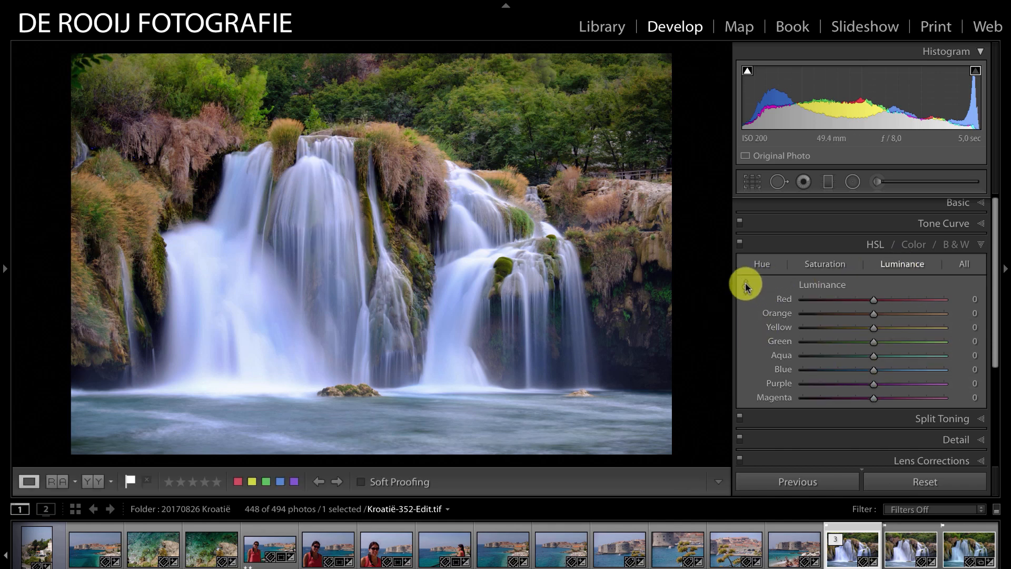
click(746, 287)
drag(127, 201, 128, 177)
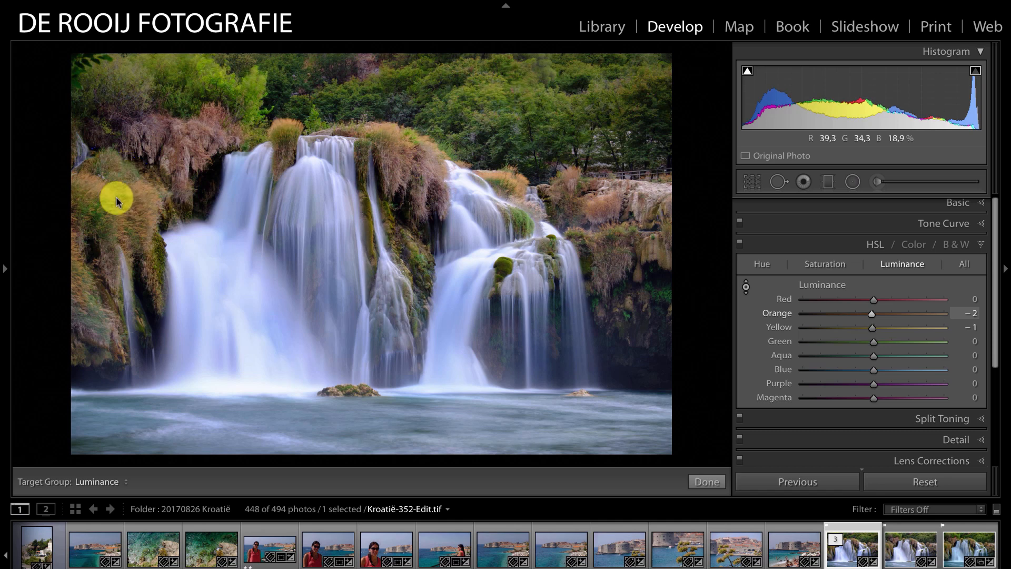
drag(118, 200, 99, 193)
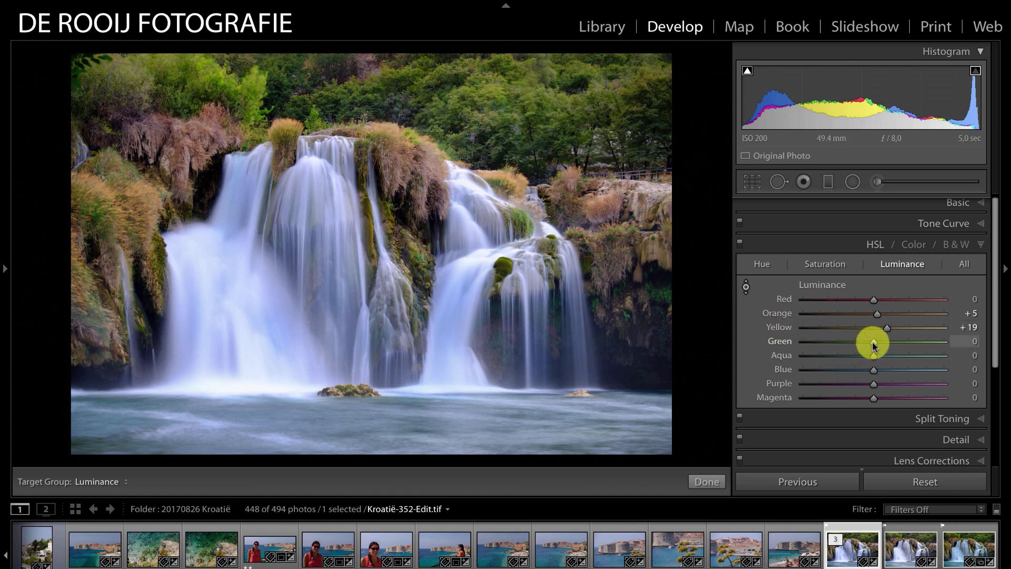
Try stronger Green luminance values up to +96, and settle on +19
drag(874, 342, 897, 346)
drag(903, 346, 854, 332)
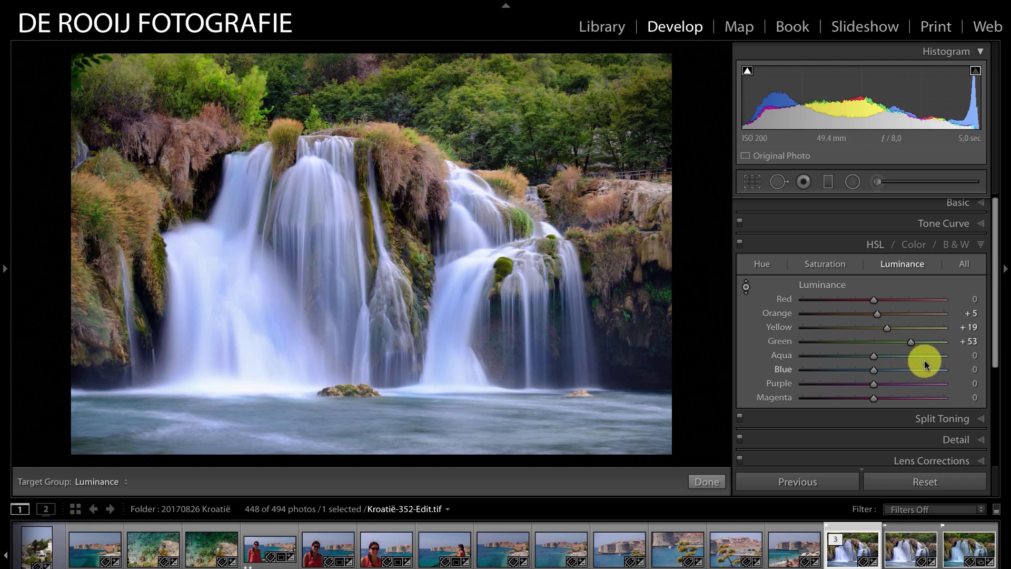
drag(906, 342, 937, 343)
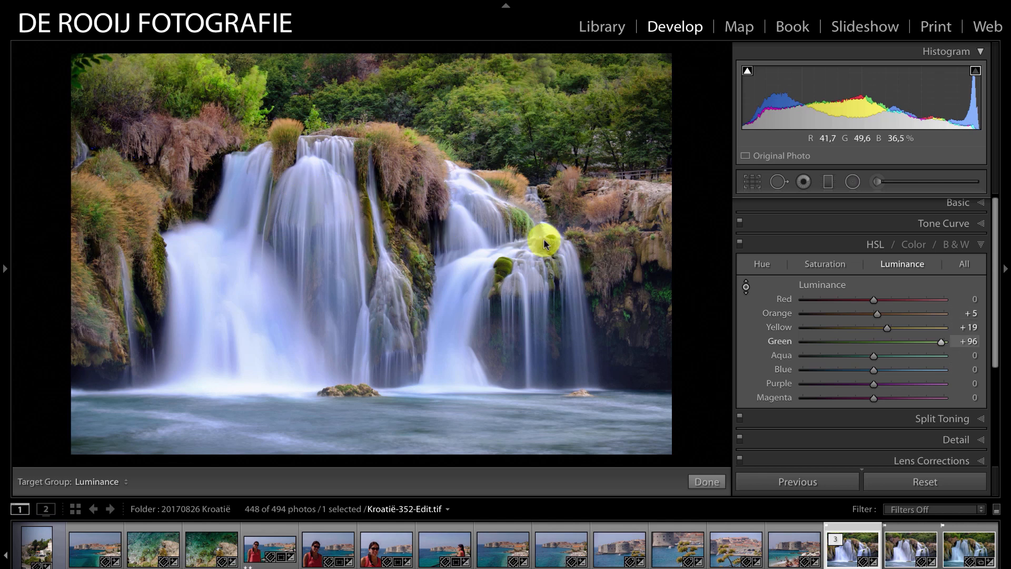
drag(946, 342, 887, 343)
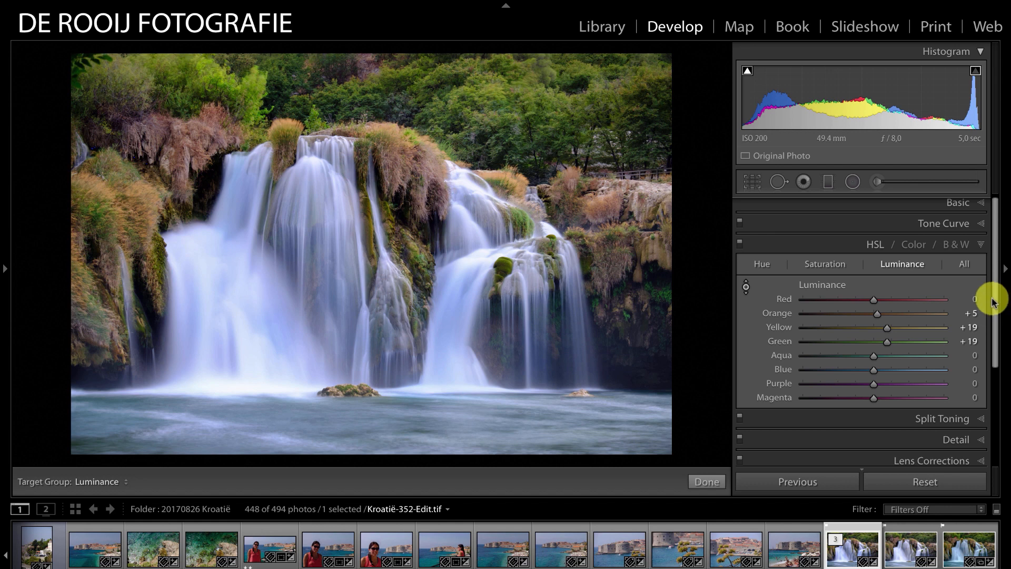
drag(995, 262, 991, 242)
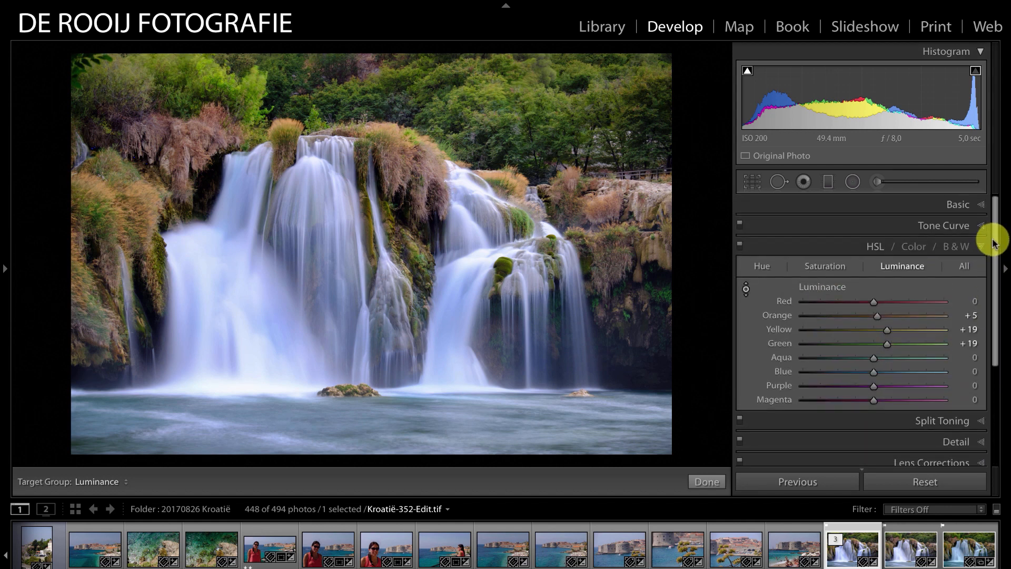